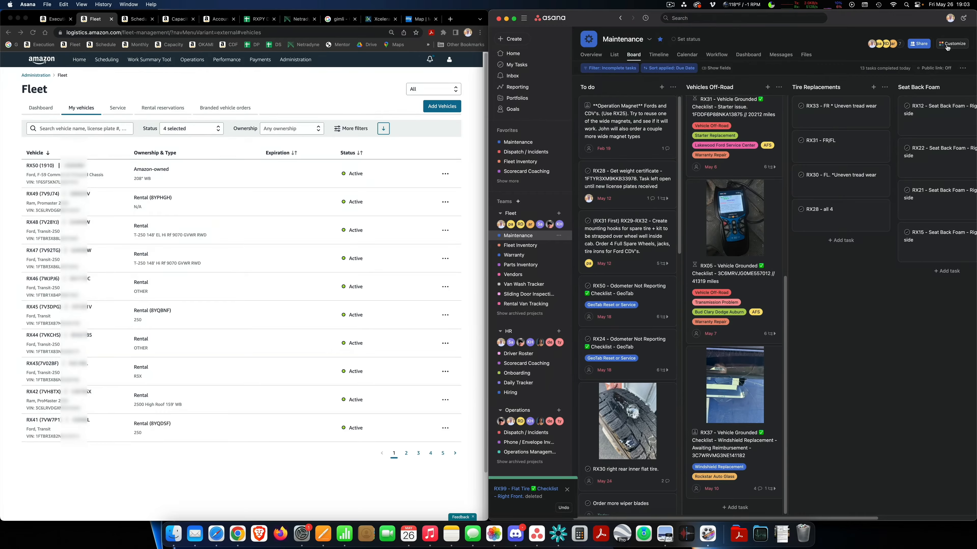
Open the Maintenance project's customization options and expand the full list of task templates
click(947, 48)
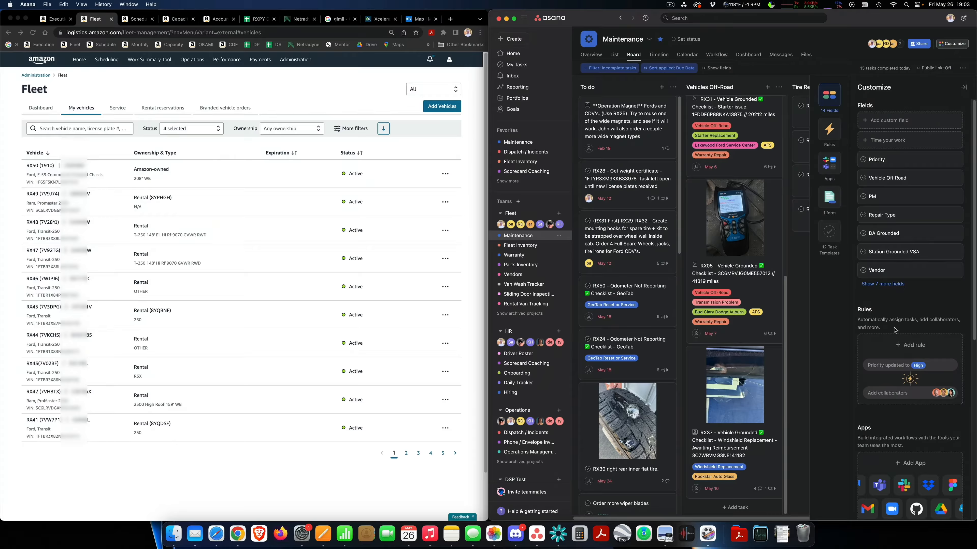
scroll(890, 217, down, 8)
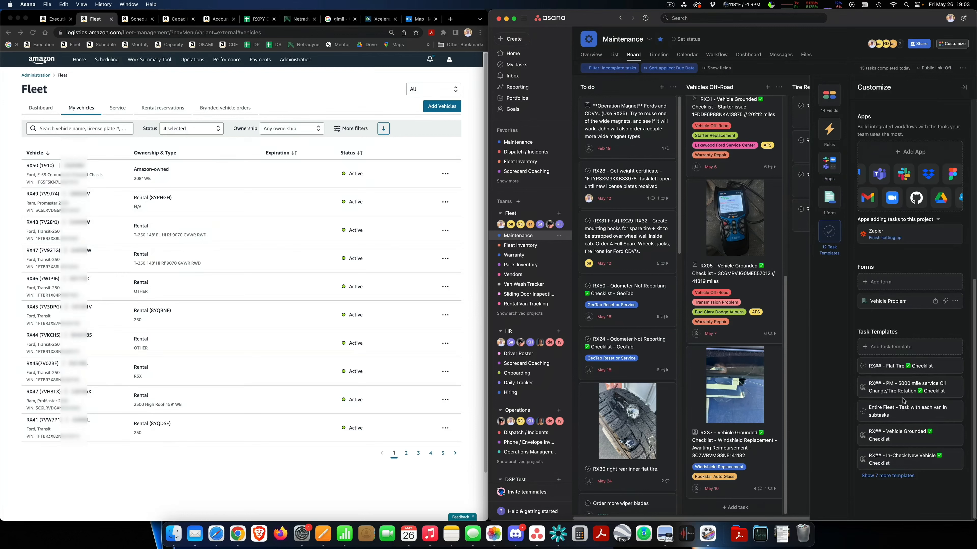
click(864, 388)
click(884, 476)
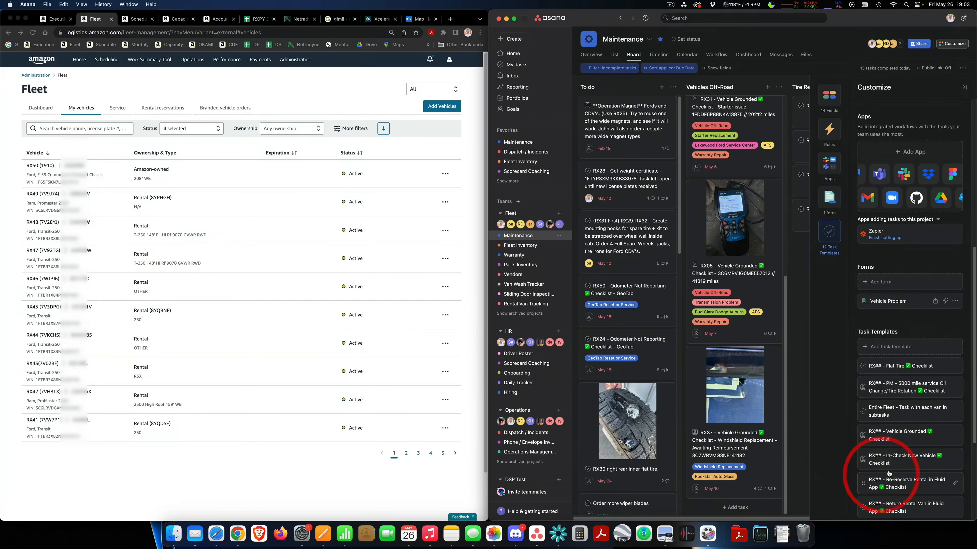
scroll(886, 413, down, 3)
scroll(887, 414, down, 1)
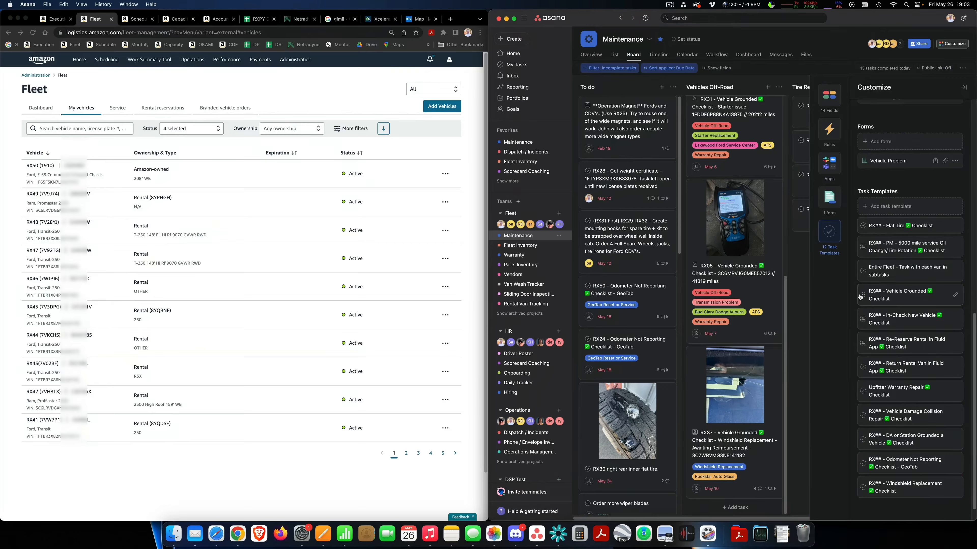
Reorder the task templates so Vehicle Grounded, Vehicle Damage Collision Repair, Windshield Replacement and Odometer Not Reporting follow Flat Tire, with the PM service template last
drag(862, 294, 879, 254)
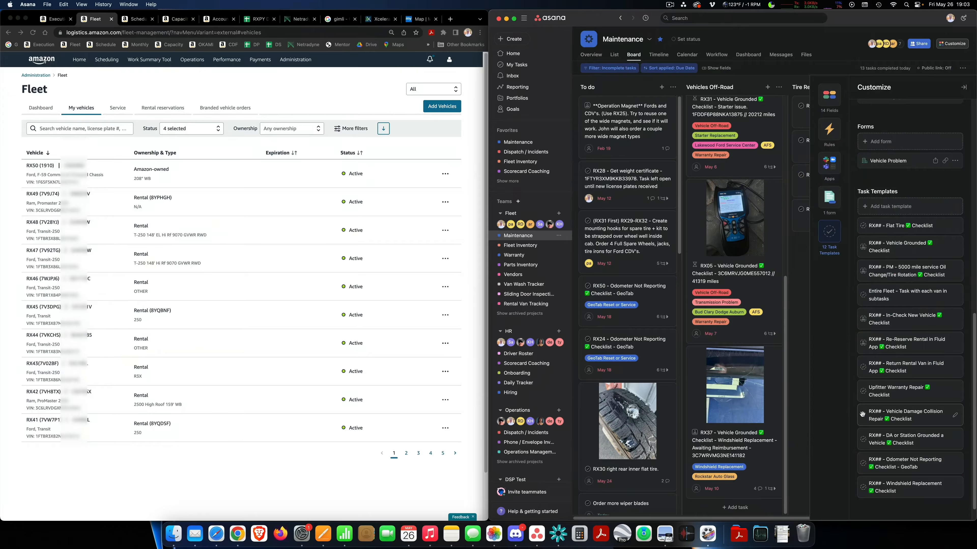
drag(862, 414, 861, 265)
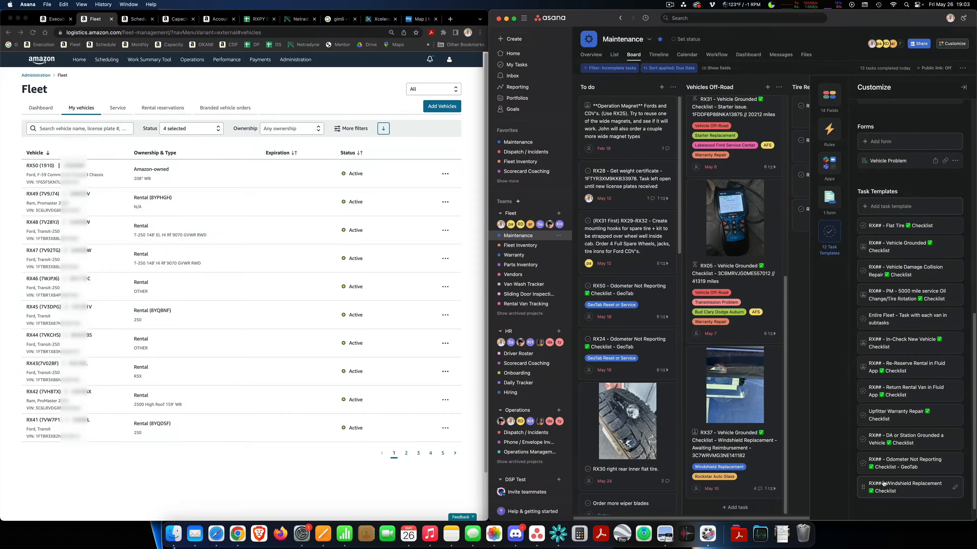
drag(863, 487, 864, 291)
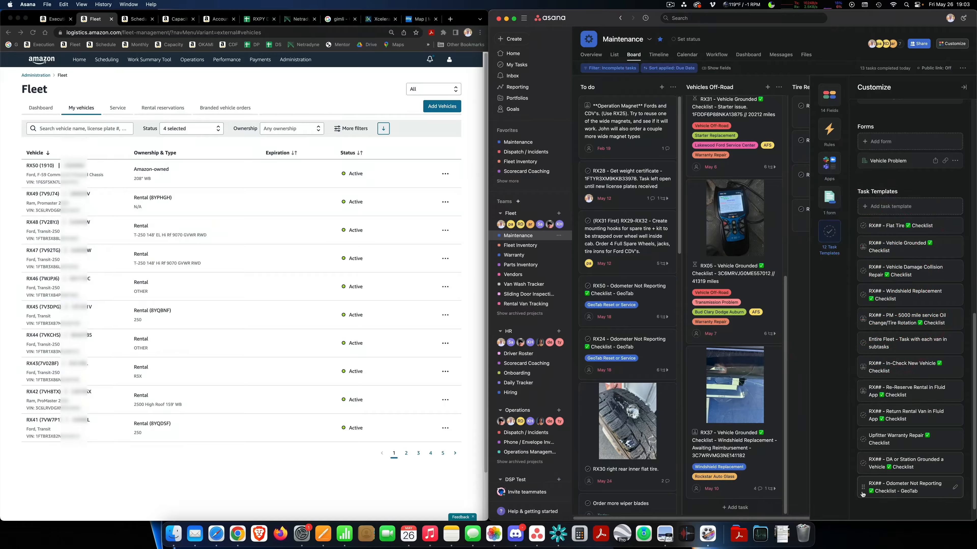
drag(863, 495, 853, 327)
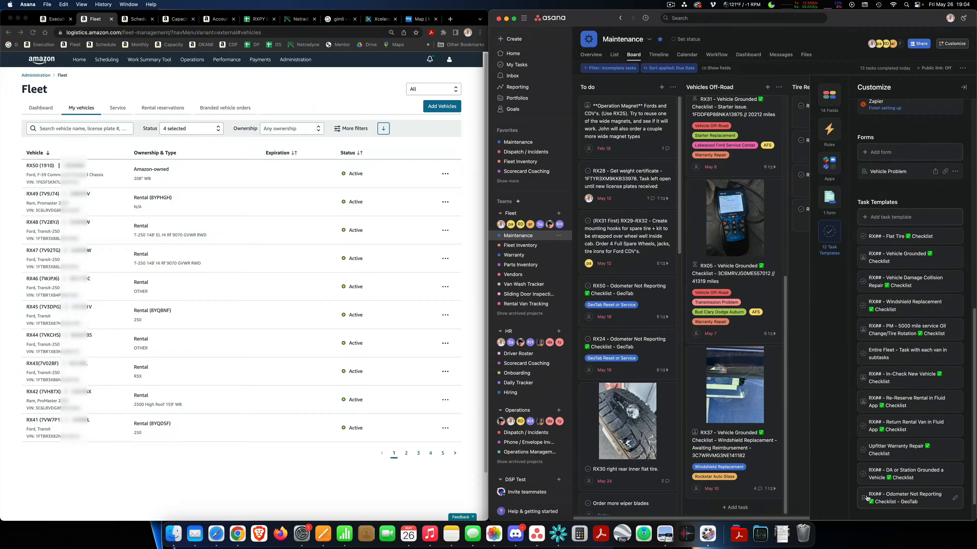
mouse_move(867, 498)
mouse_down()
mouse_move(864, 327)
mouse_move(868, 500)
mouse_up()
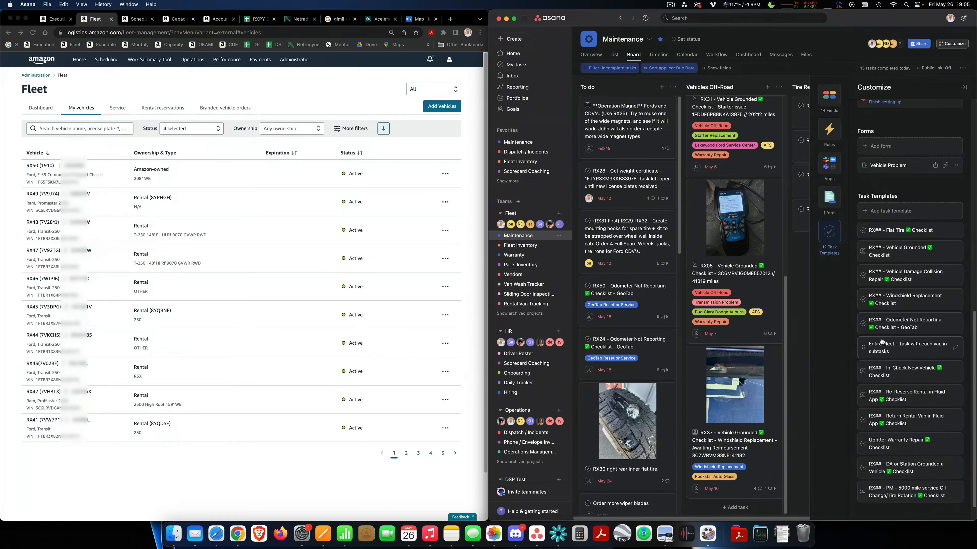
Create a task template named "RX## - Tail Light Replacement ✅ Checklist", including the green check mark emoji before "Checklist"
click(894, 212)
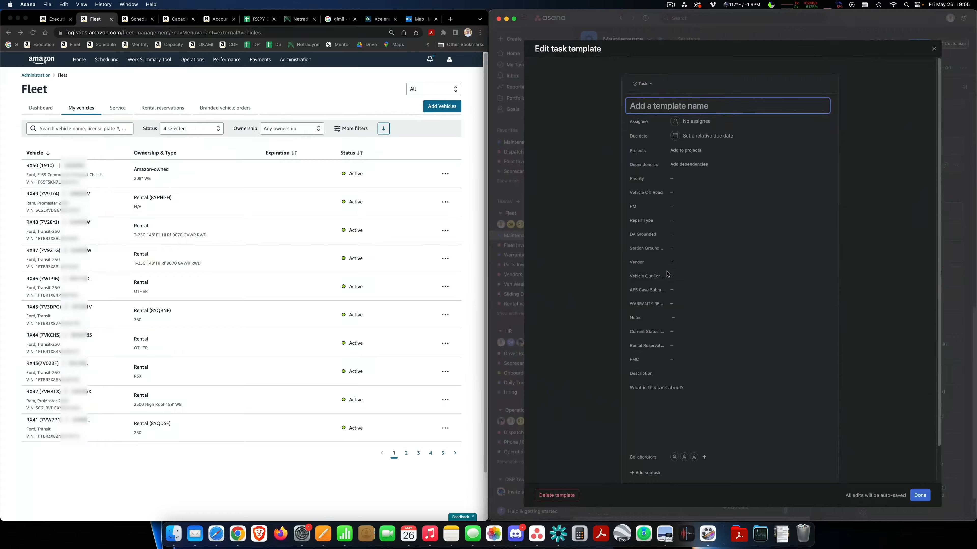
key(shift)
text(R)
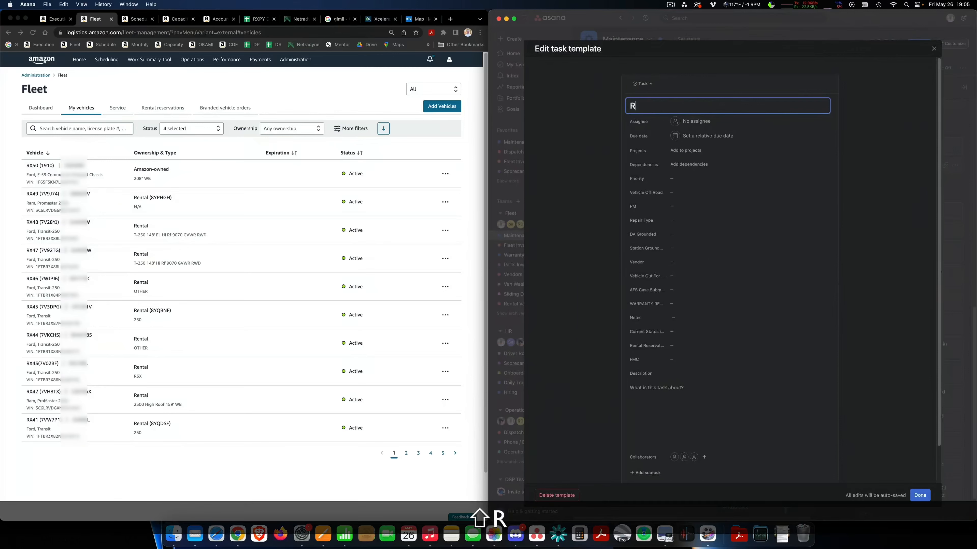
text(X##)
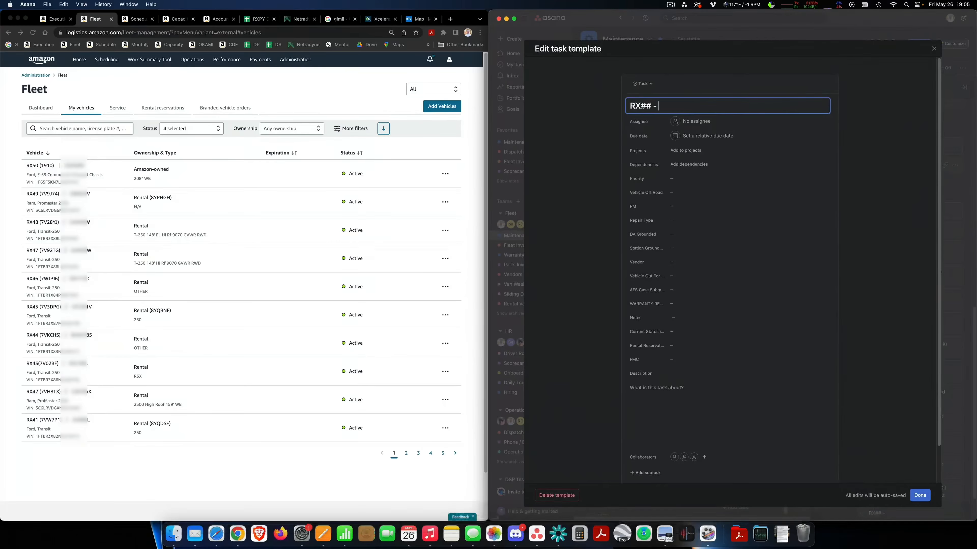
text( - Tai)
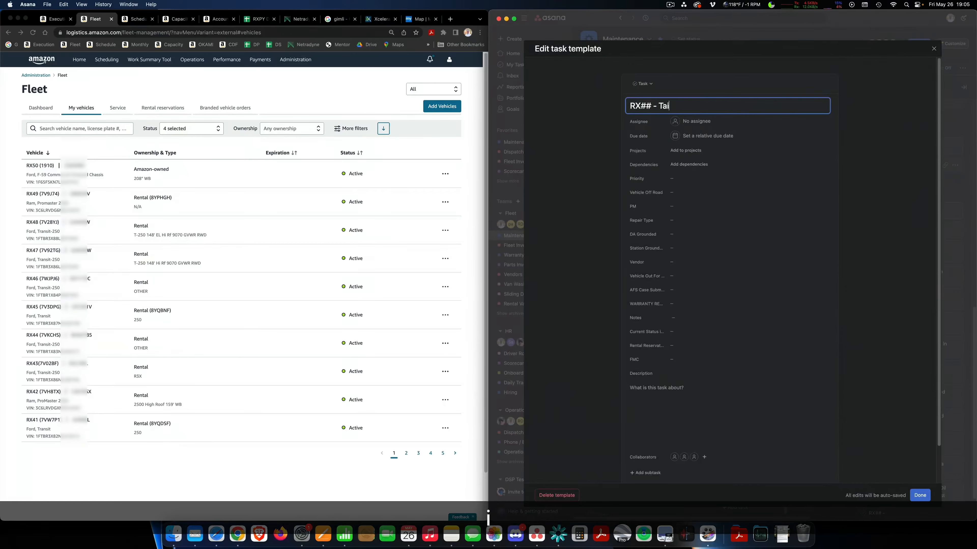
text(l Light Replacement Checklist)
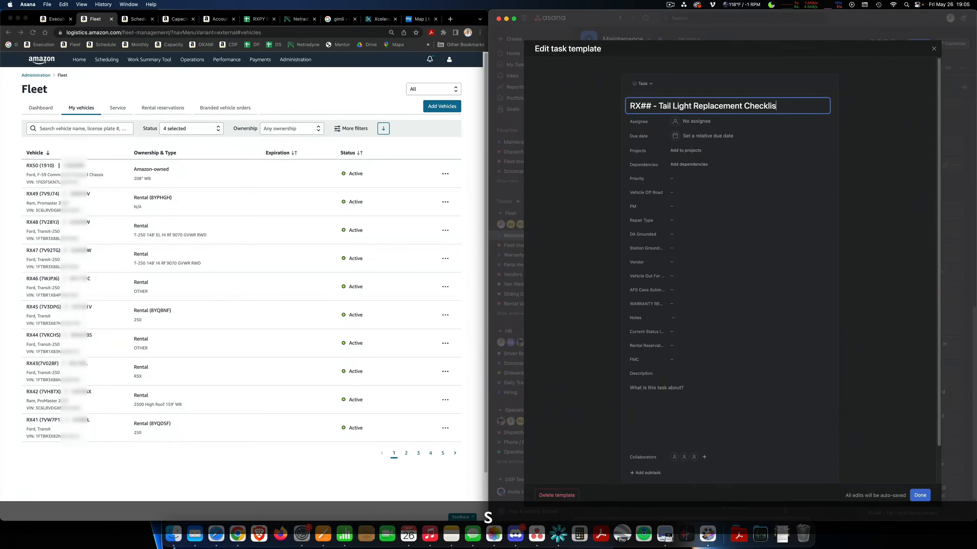
click(744, 110)
key(ctrl+super+space)
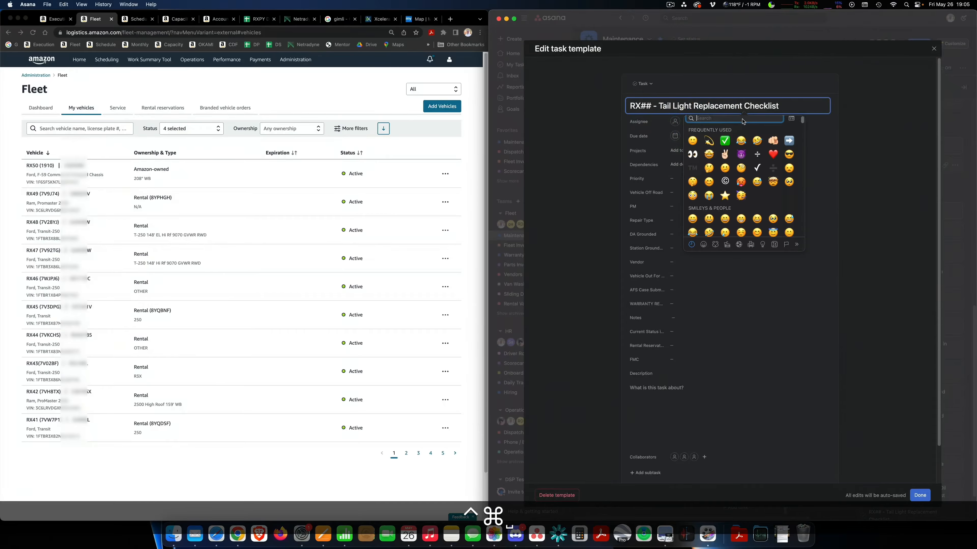
click(725, 141)
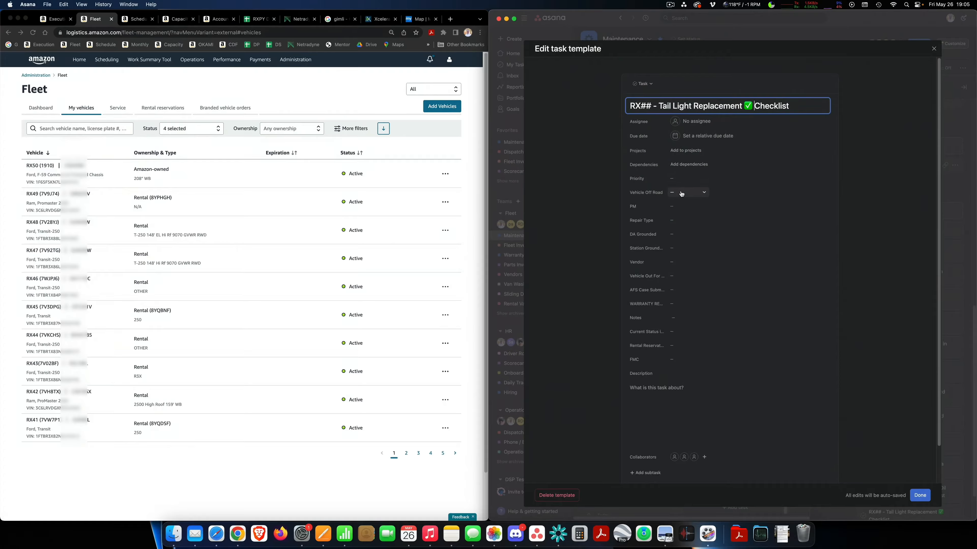
Add the subtask "Park vehicle near the maintenance shed, and put on e-brake." to the tail light template
scroll(677, 405, down, 2)
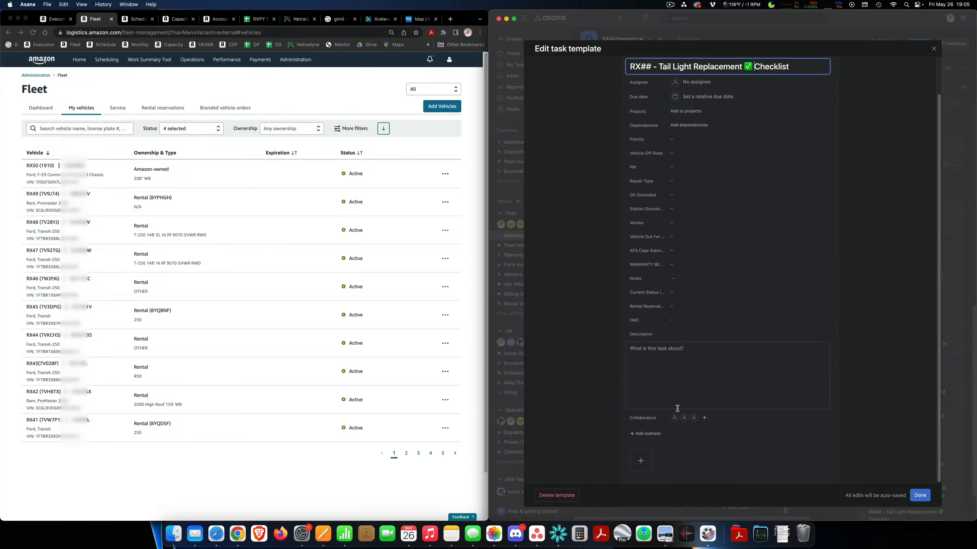
click(643, 467)
click(672, 465)
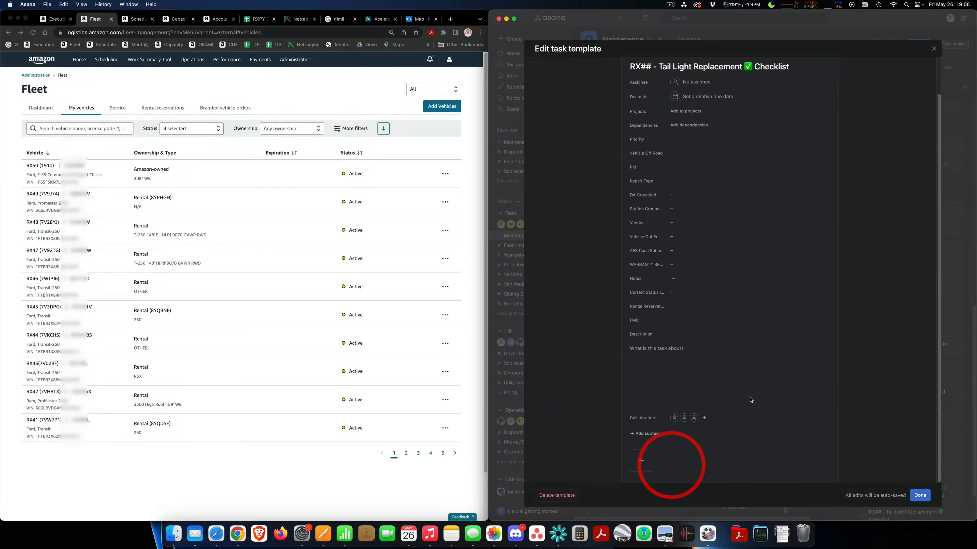
click(645, 434)
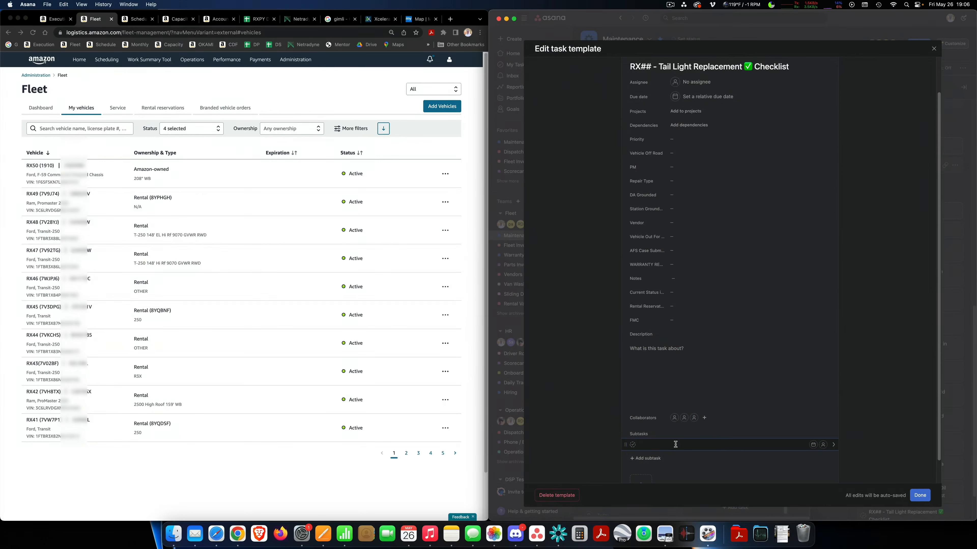
text(Park v)
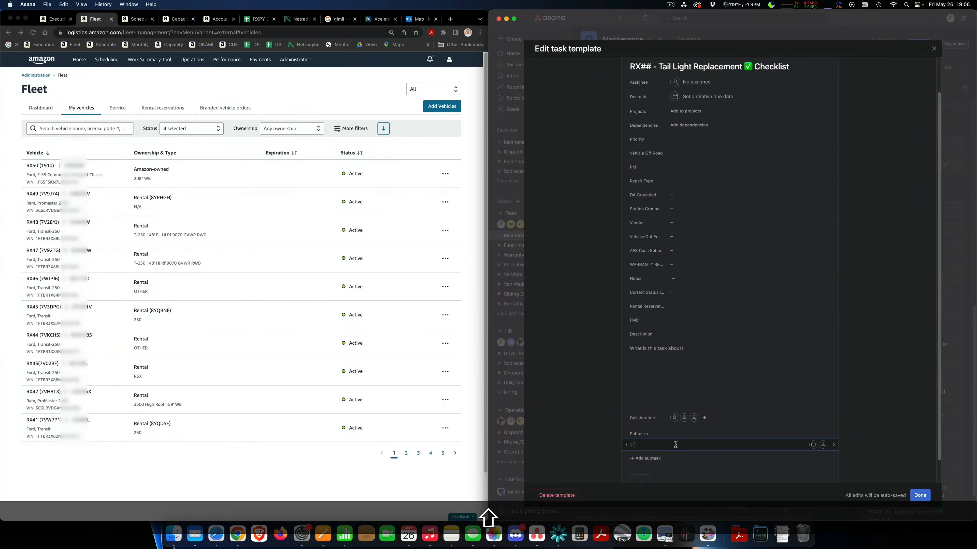
text(ehicle in)
key(BackSpace)
key(BackSpace)
key(BackSpace)
text(near the maint)
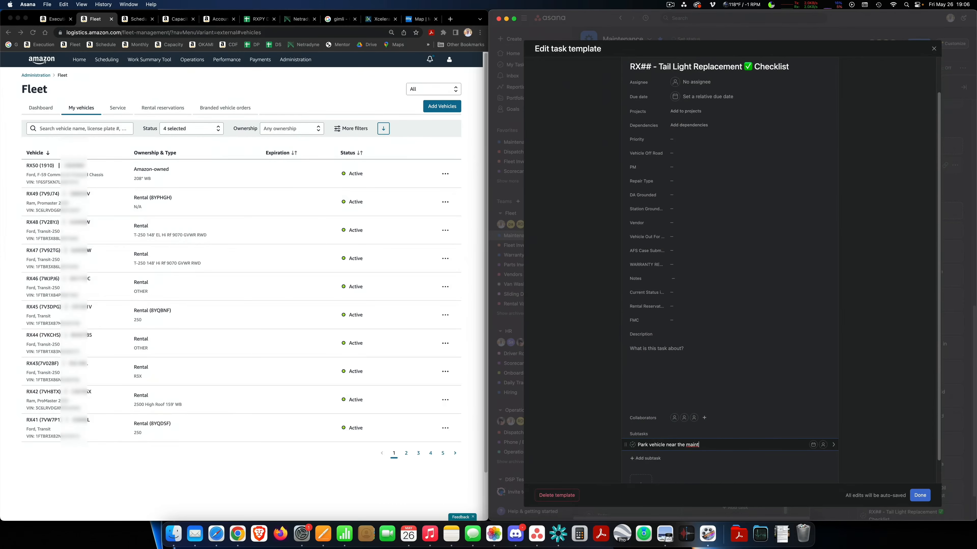
text(enance )
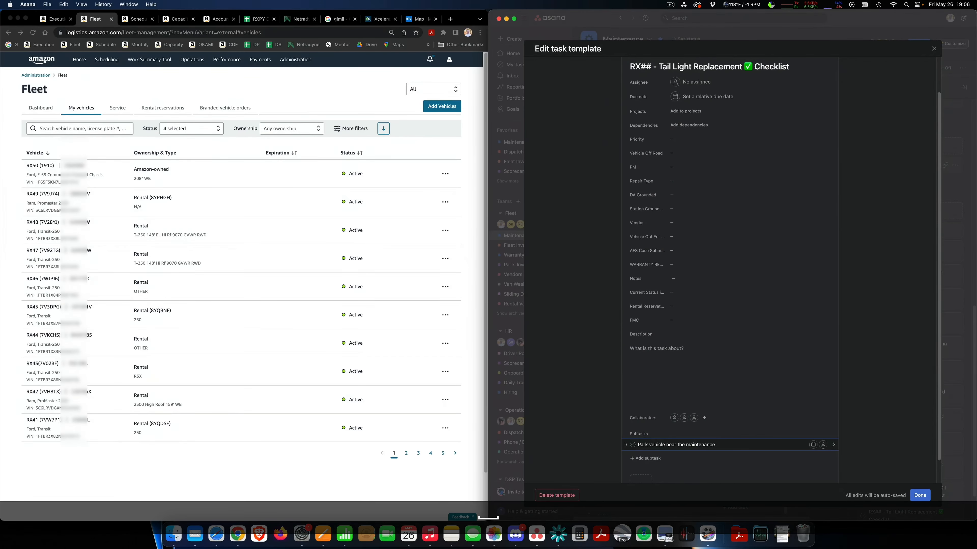
text(shed, and put on e-brake.)
key(Return)
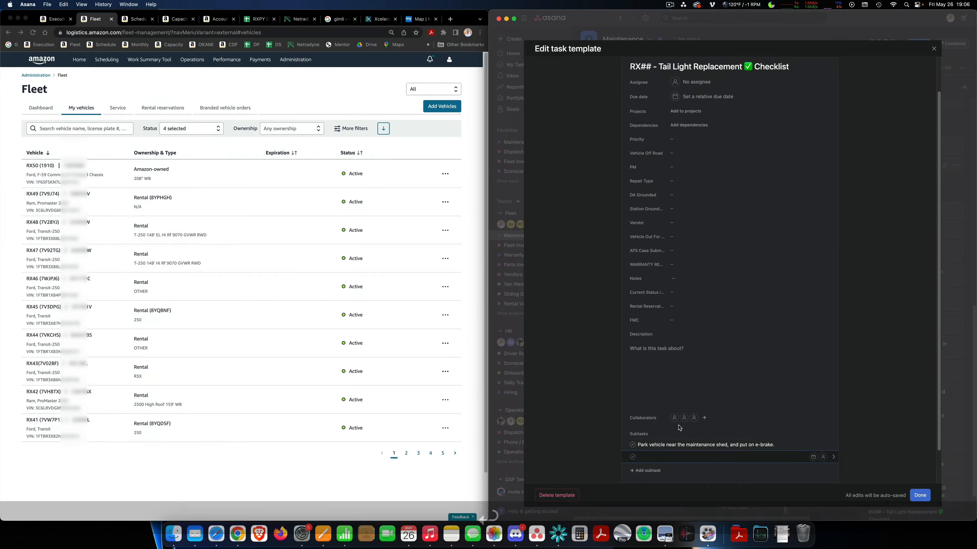
Add a second subtask reading "remove the panel on the inside of the cargo compartment by removing the 7 screws"
scroll(675, 439, down, 2)
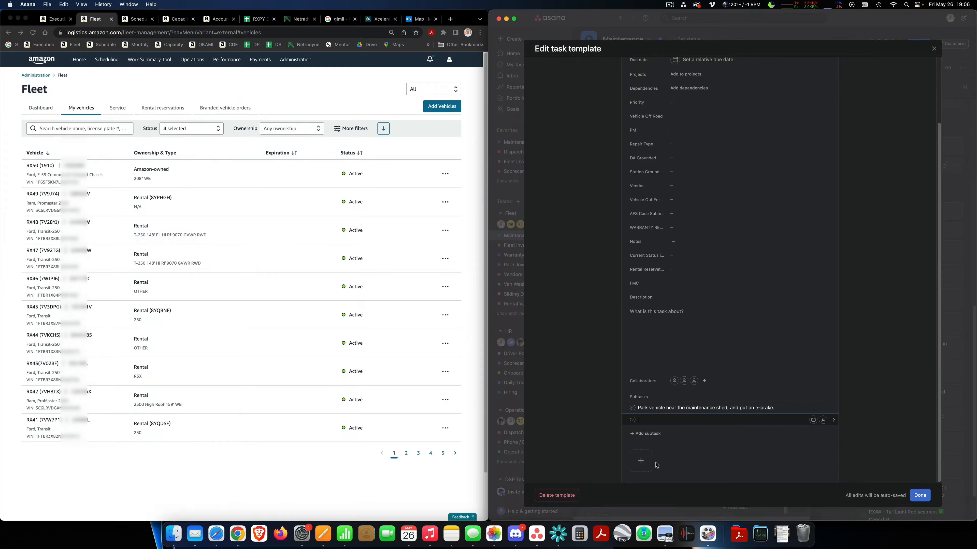
text(remove the )
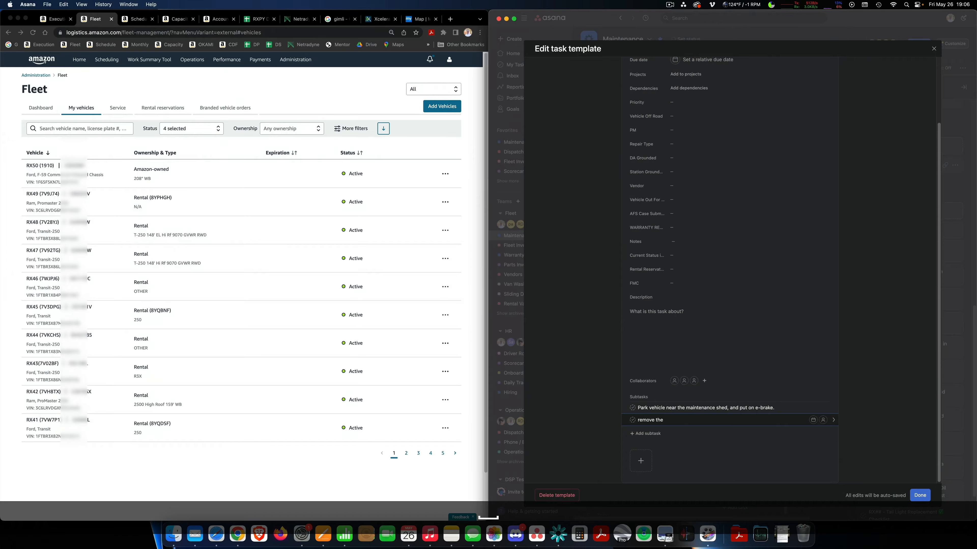
text(panel on the inside of the cargo compartment by removing t)
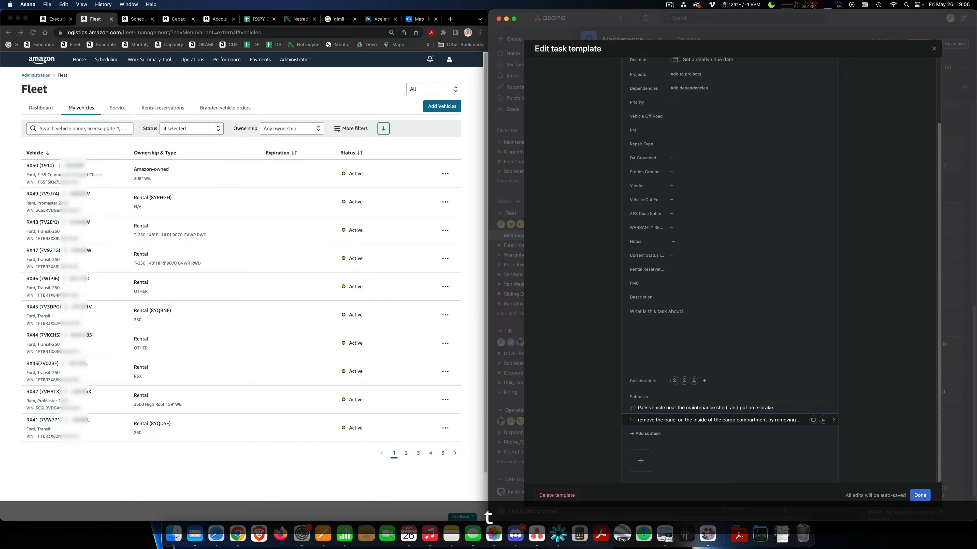
text(he 7)
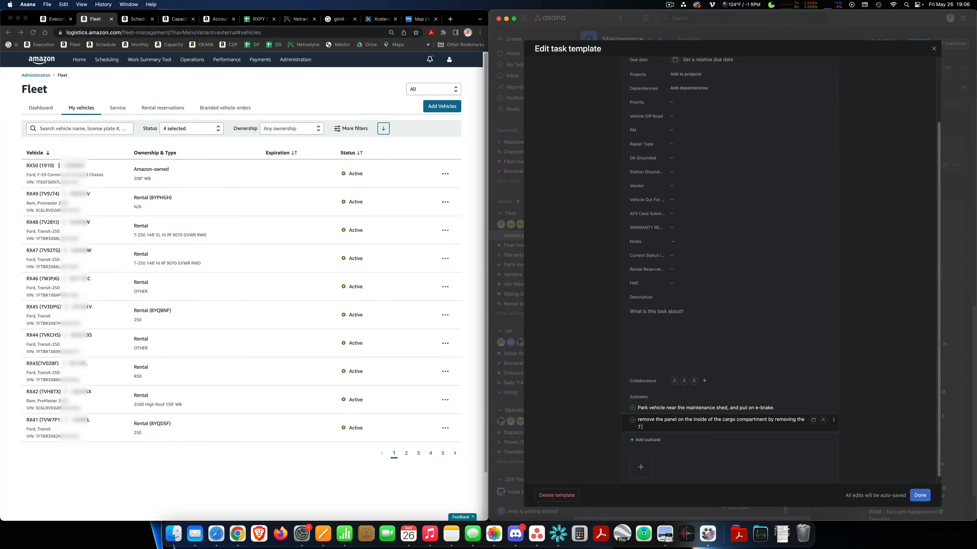
text( screws)
Edit the panel subtask's name to start with a capital "Remove" and end with "7 T-25 screws."
click(642, 428)
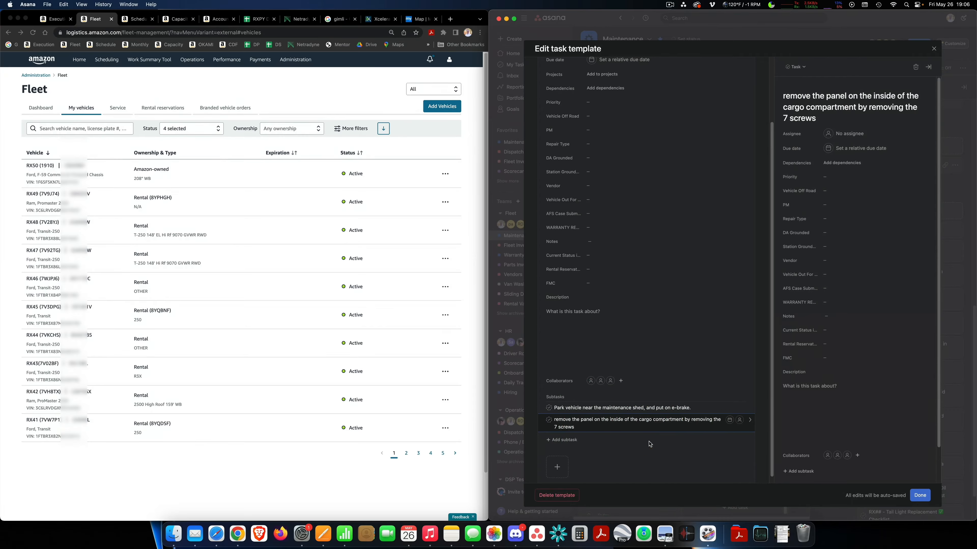
click(792, 125)
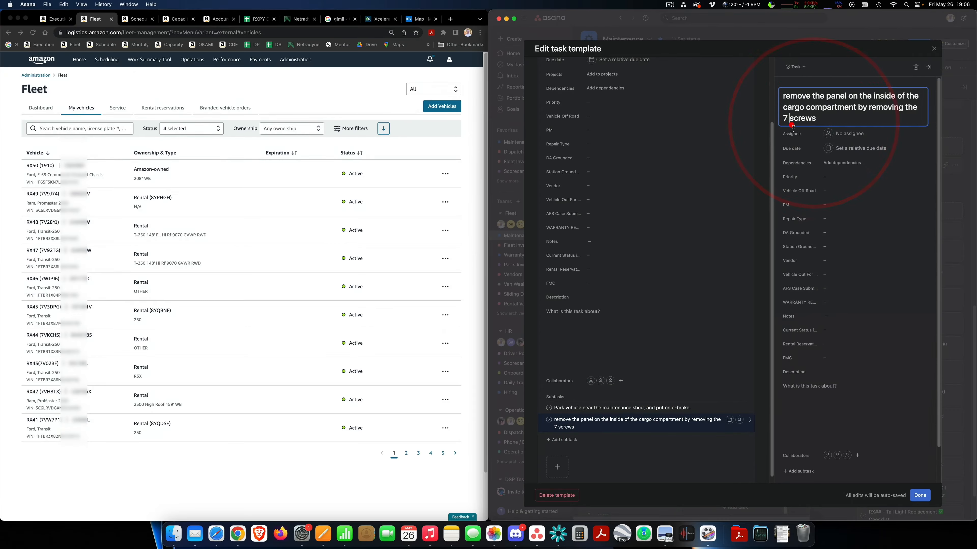
text(T-25)
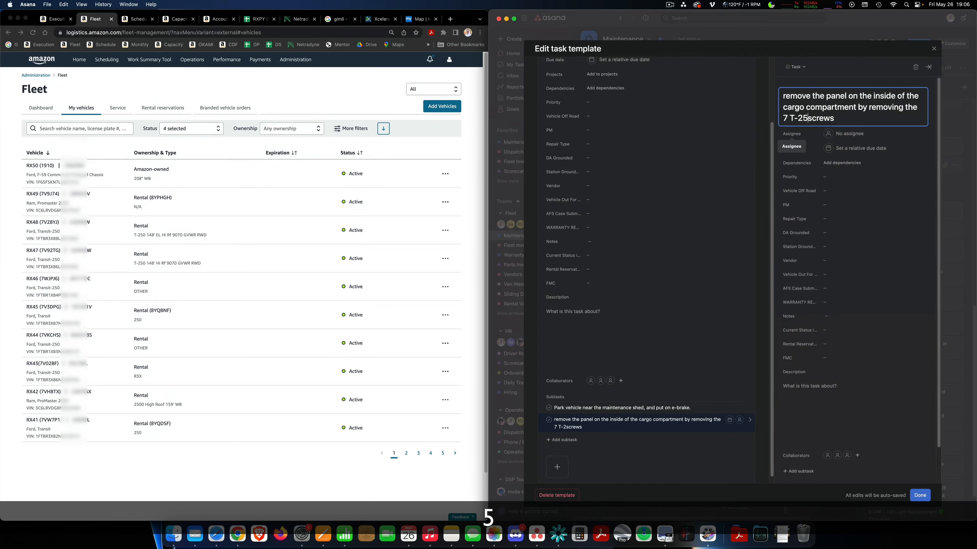
click(841, 117)
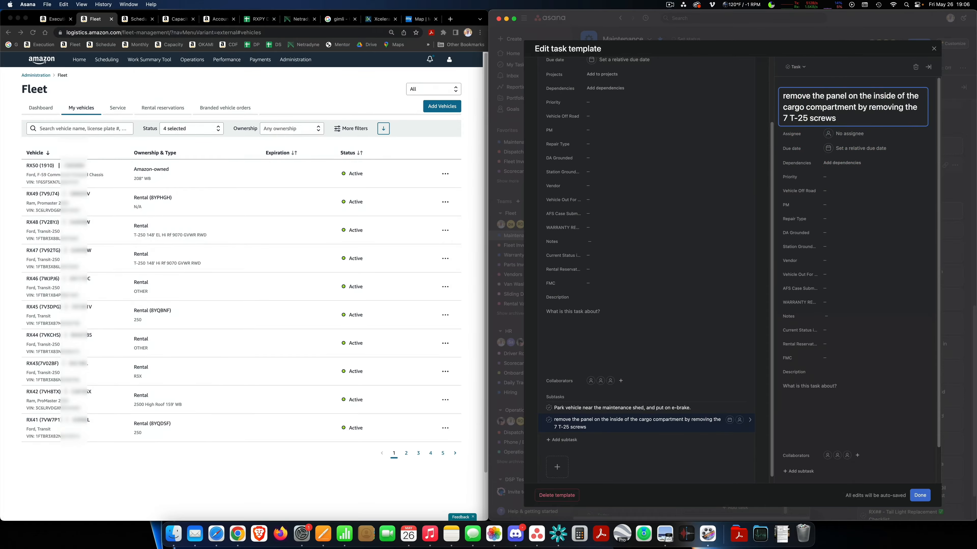
text(.)
click(786, 100)
key(BackSpace)
text(R)
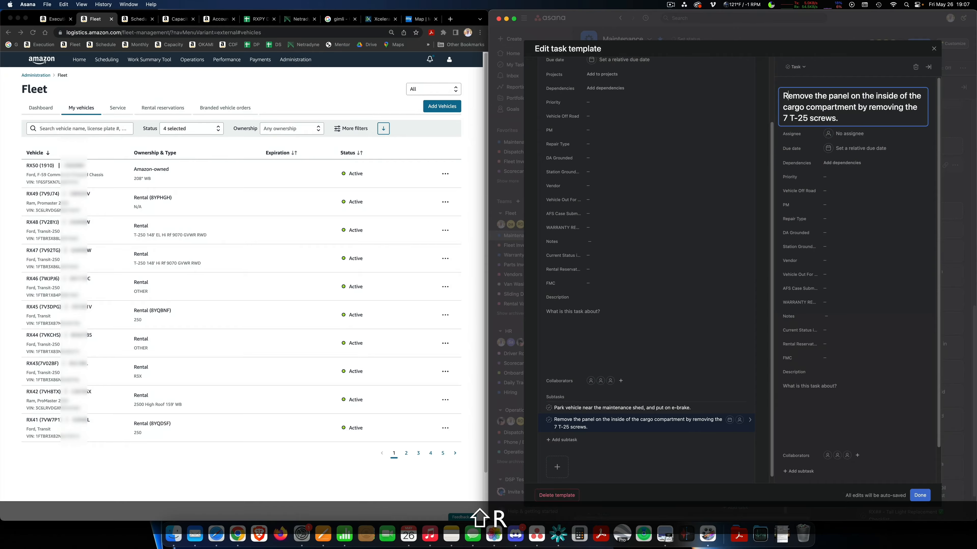
Add a third subtask named "Remove the 2 hand screws" and open its details
click(576, 439)
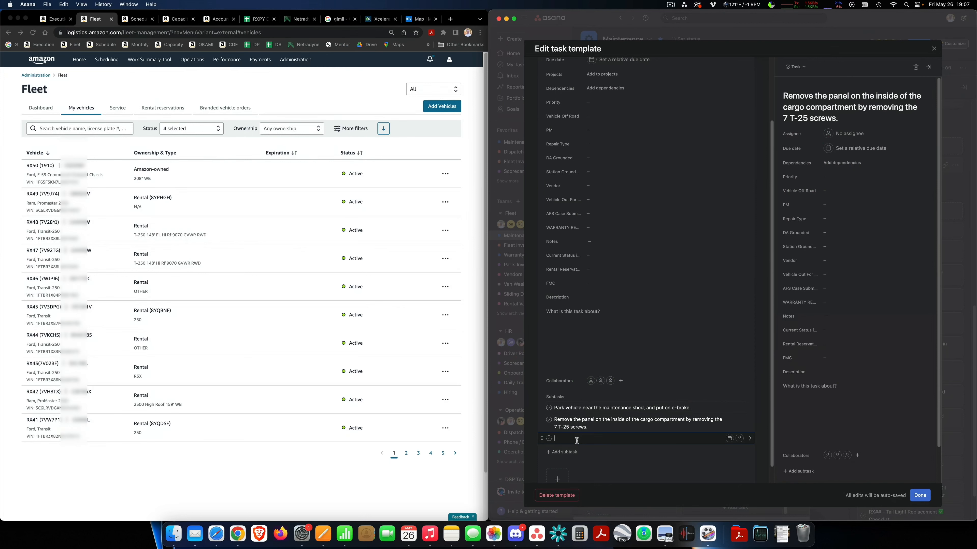
text(Re)
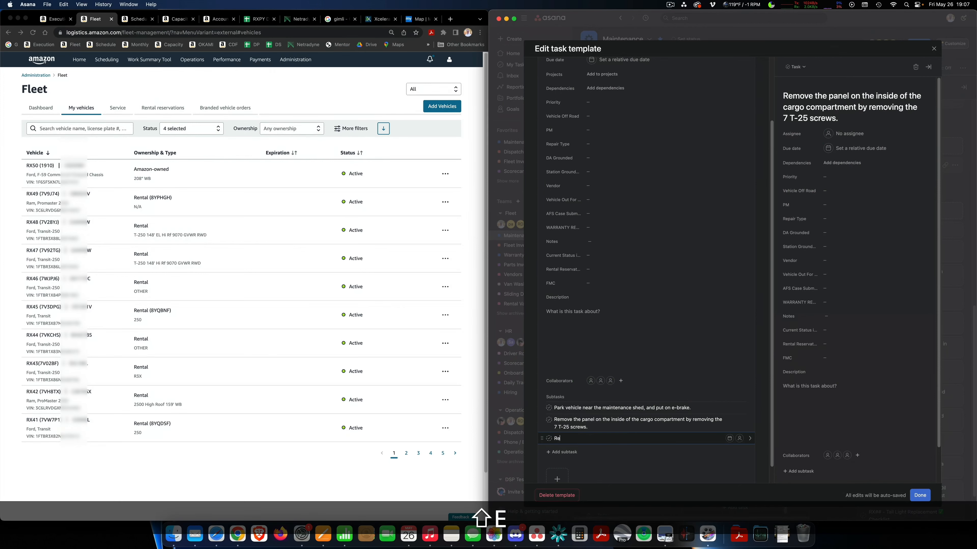
text(move the 2 hand screws)
click(596, 438)
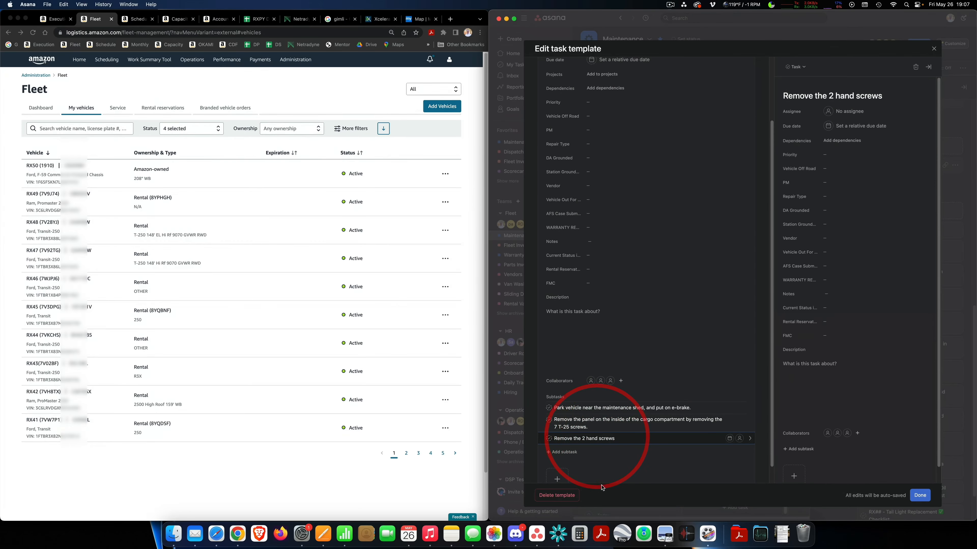
Reword the third subtask as "Remove the 2 hand tightened screws that fasten the tail light to the rear corner of the vehicle."
text(tightened)
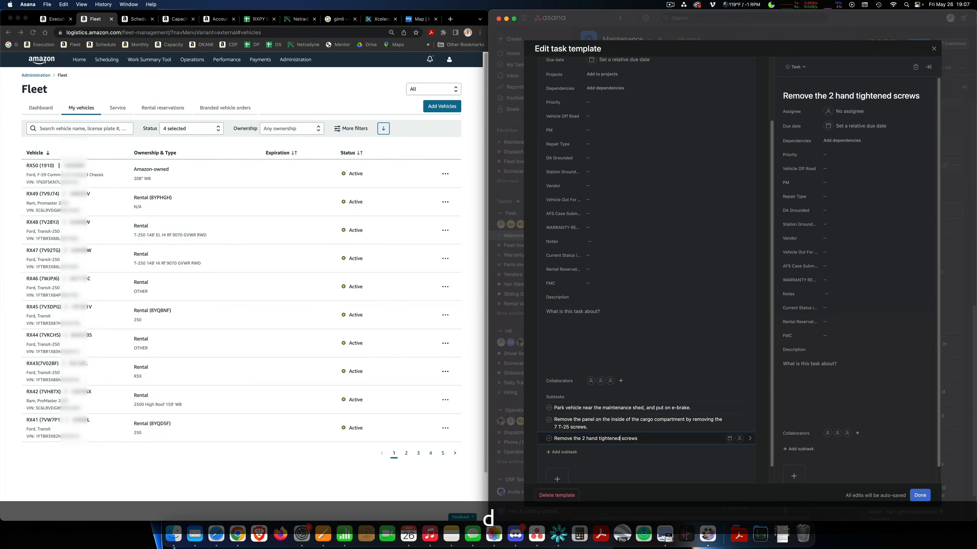
click(643, 438)
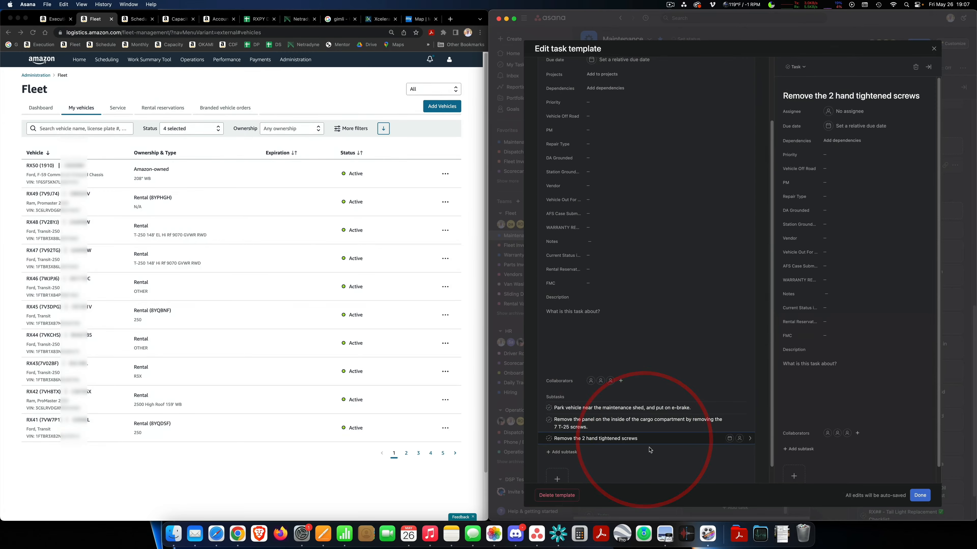
text(that fastten)
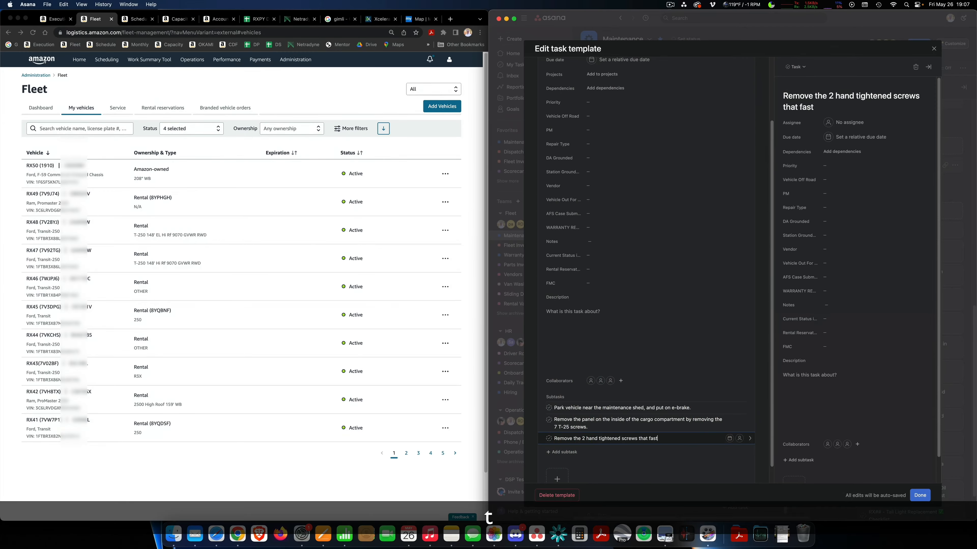
key(BackSpace)
key(BackSpace)
key(BackSpace)
text(en the tail lig)
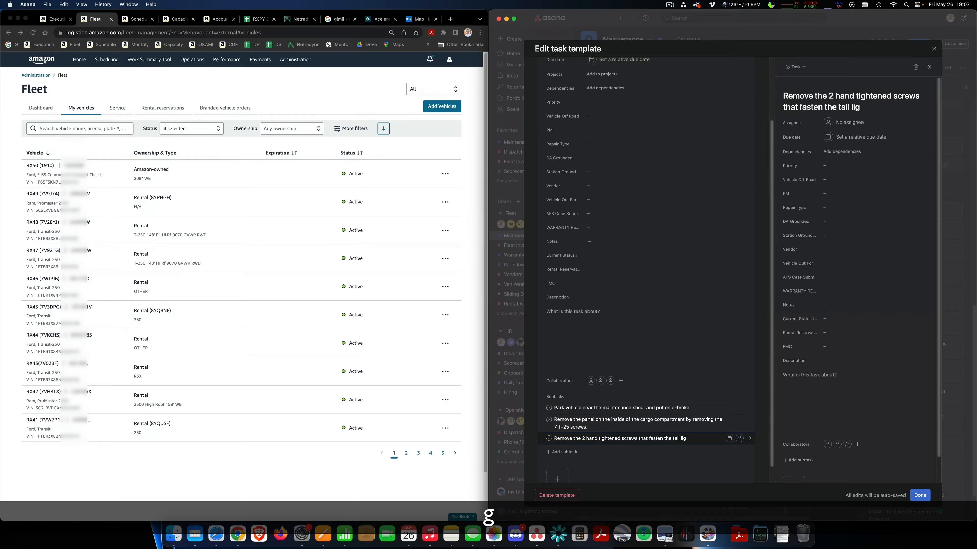
text(ht to the rear )
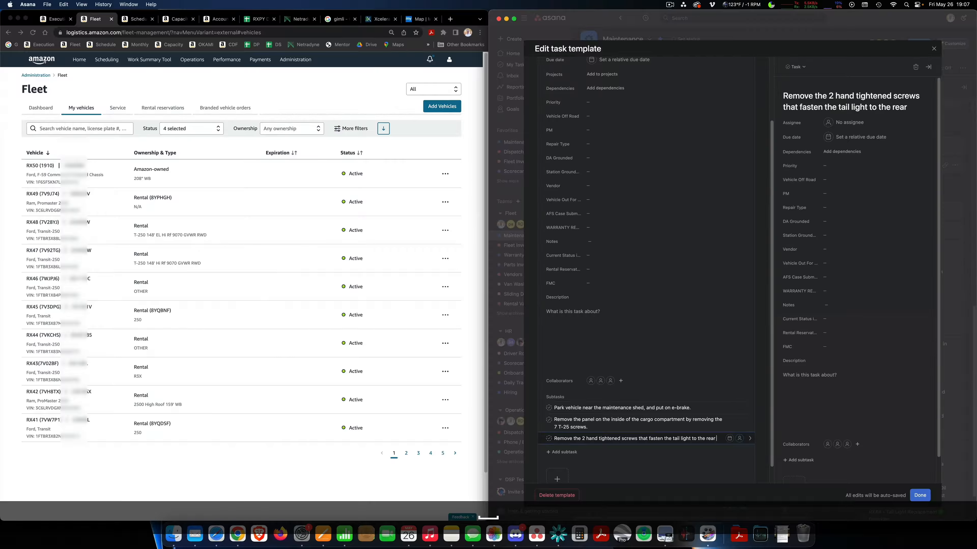
text(corne)
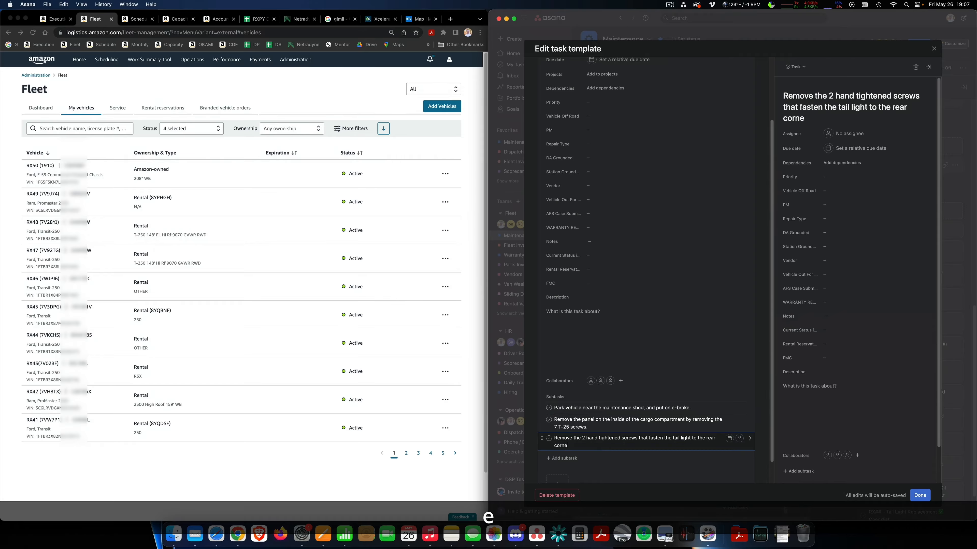
text(r of the vehicle.)
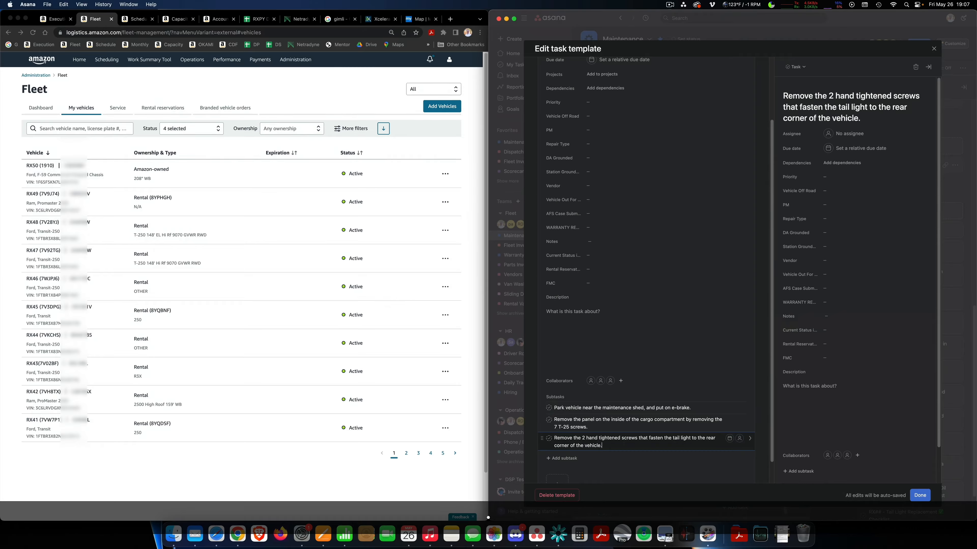
Add a fourth subtask reading "Disconnect all light bulbs, and remove wires"
click(569, 459)
text(Disconnect all)
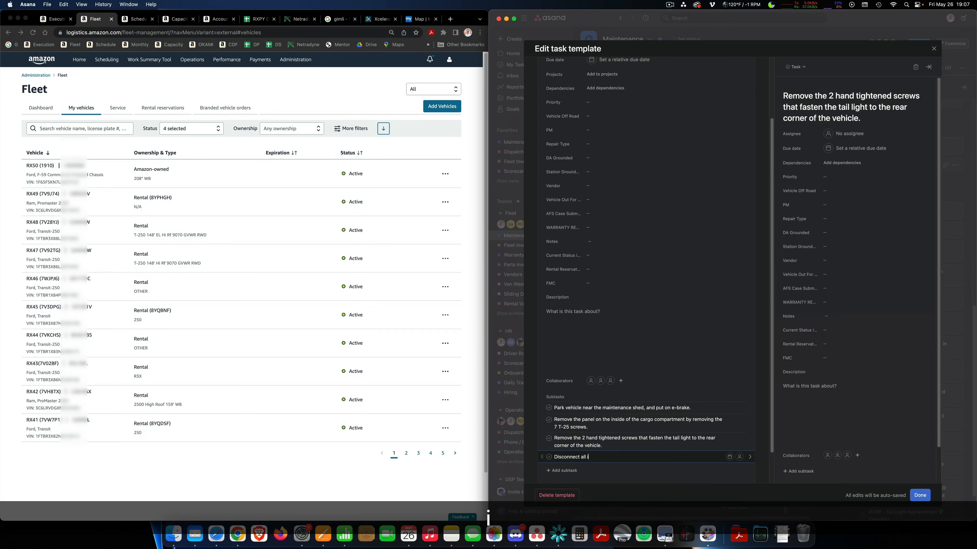
text(gh)
text(light bulbs)
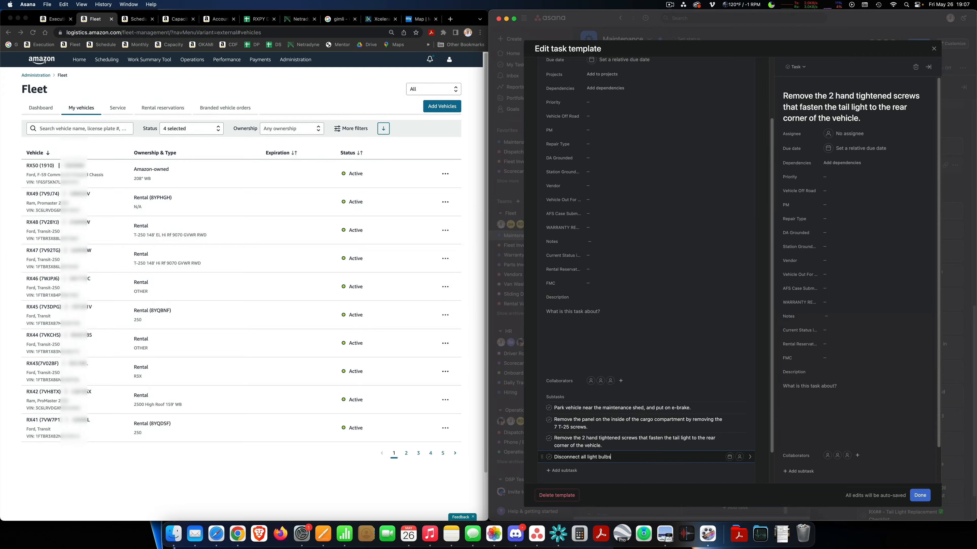
text(, and s)
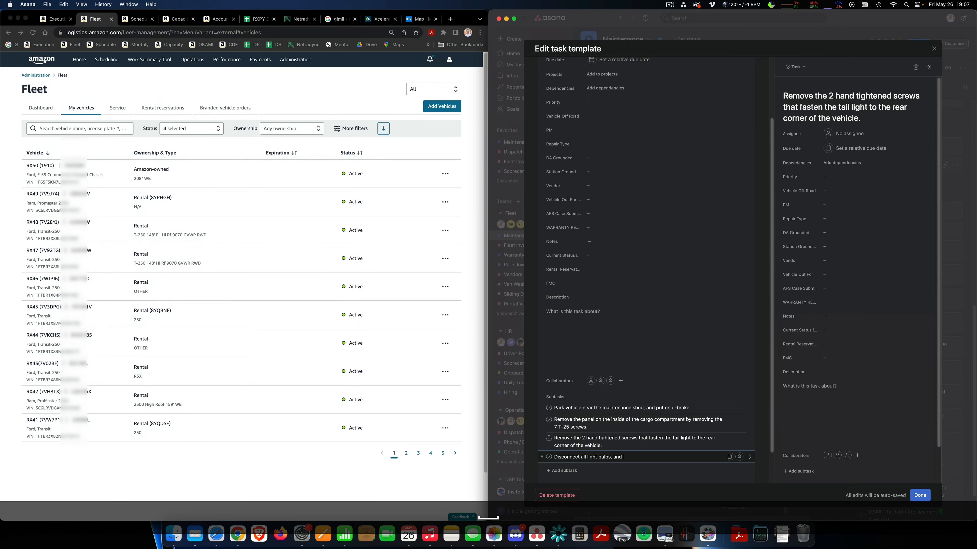
key(BackSpace)
key(BackSpace)
text(remove waires)
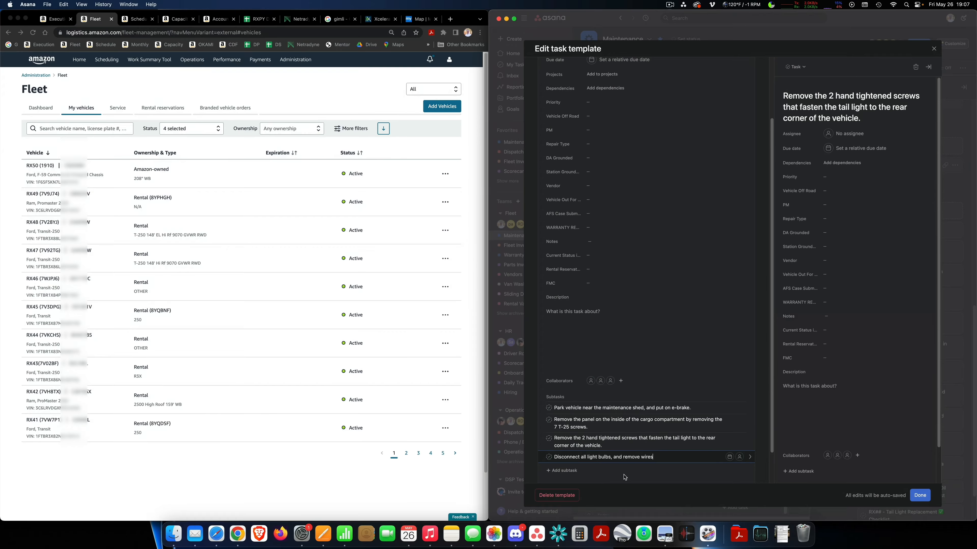
Insert "from their individual sockets" after "light bulbs" in the fourth subtask and end its name with a period
click(613, 457)
text(from )
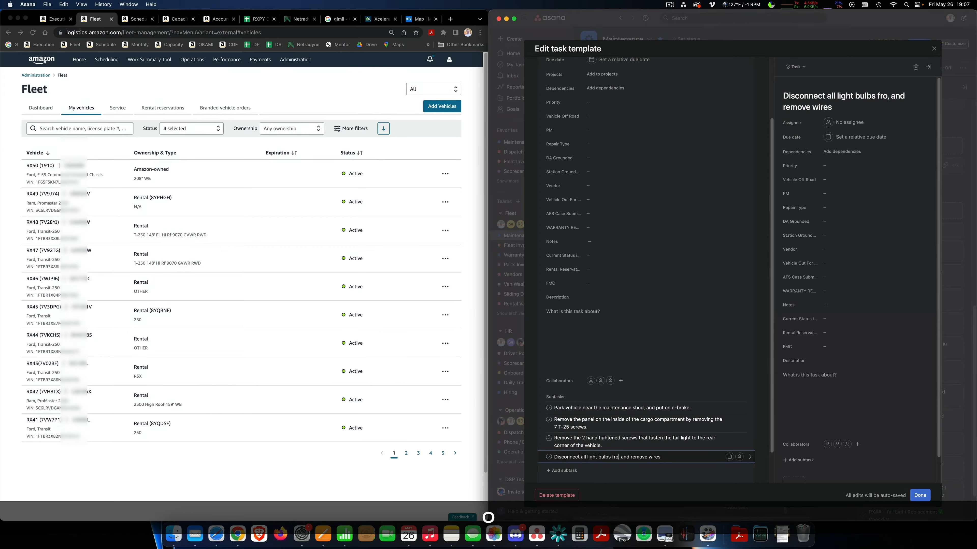
text(their indiviu)
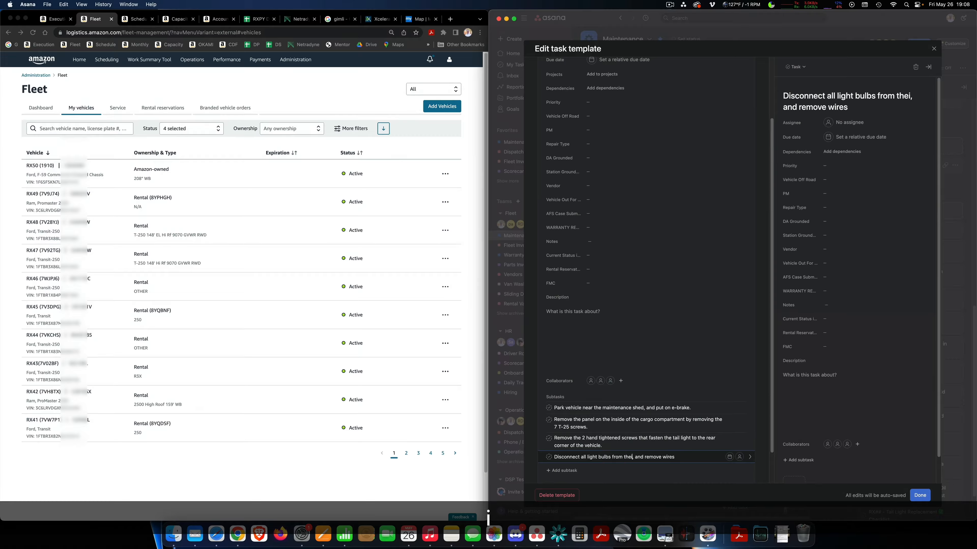
key(BackSpace)
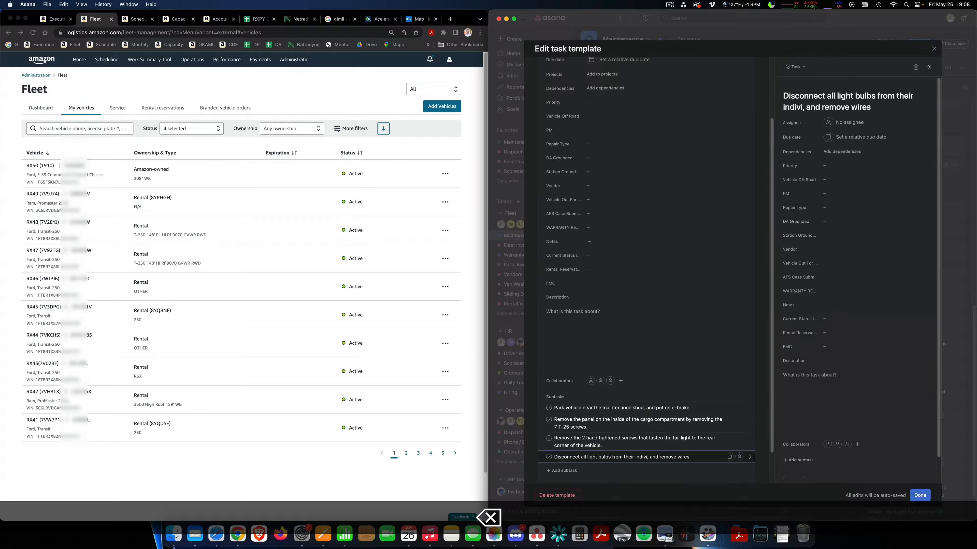
text(dual sockets)
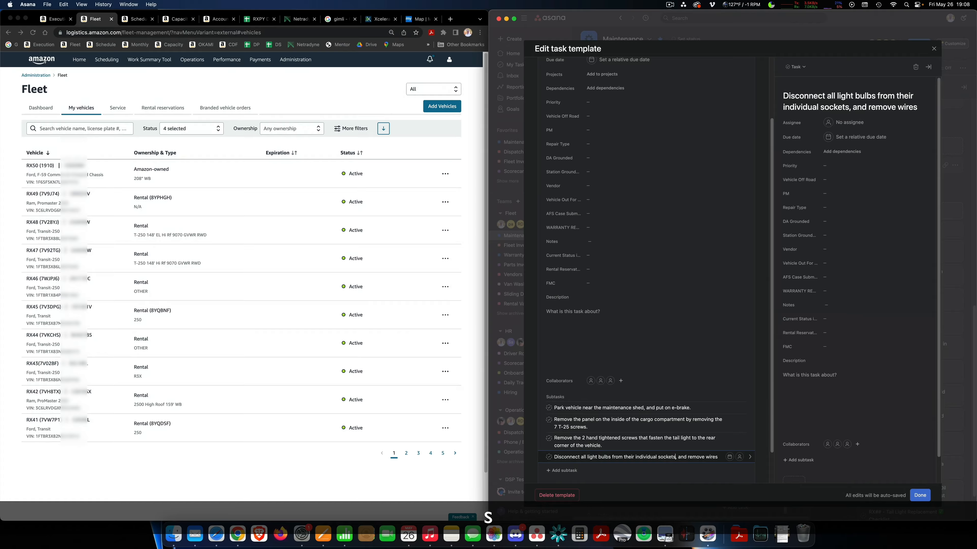
click(716, 458)
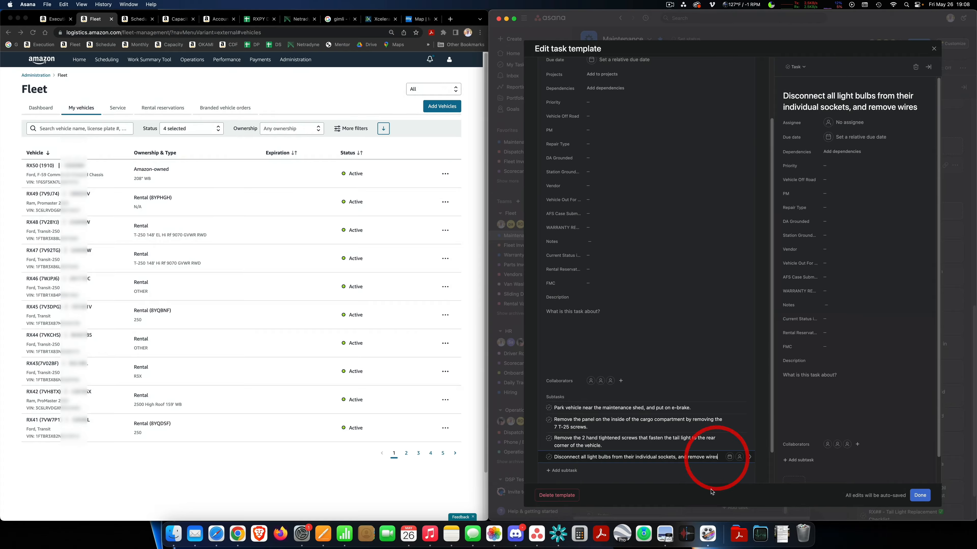
text(.)
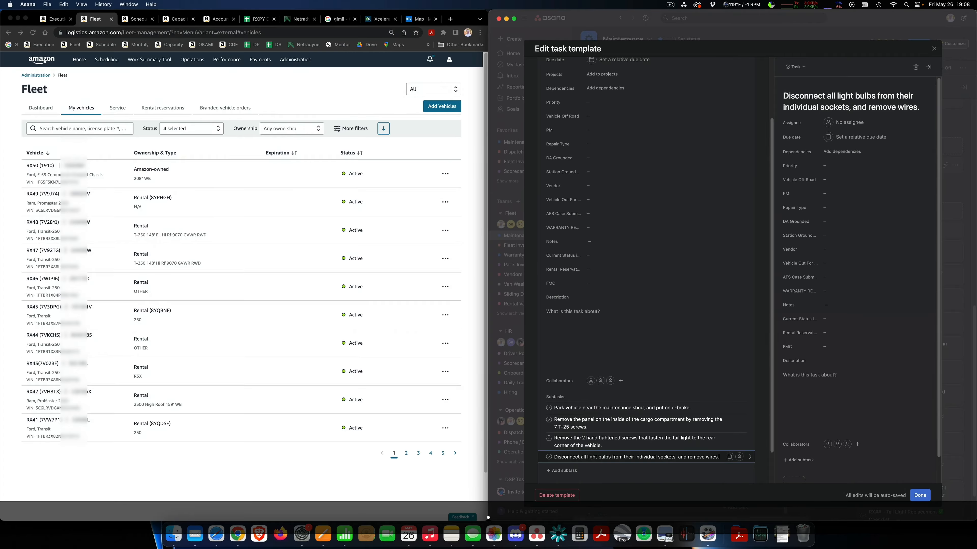
Add the subtask "Pop the tail light out of the 2 pop-in tabs that connect the tail light fixture to the vehicle"
click(565, 470)
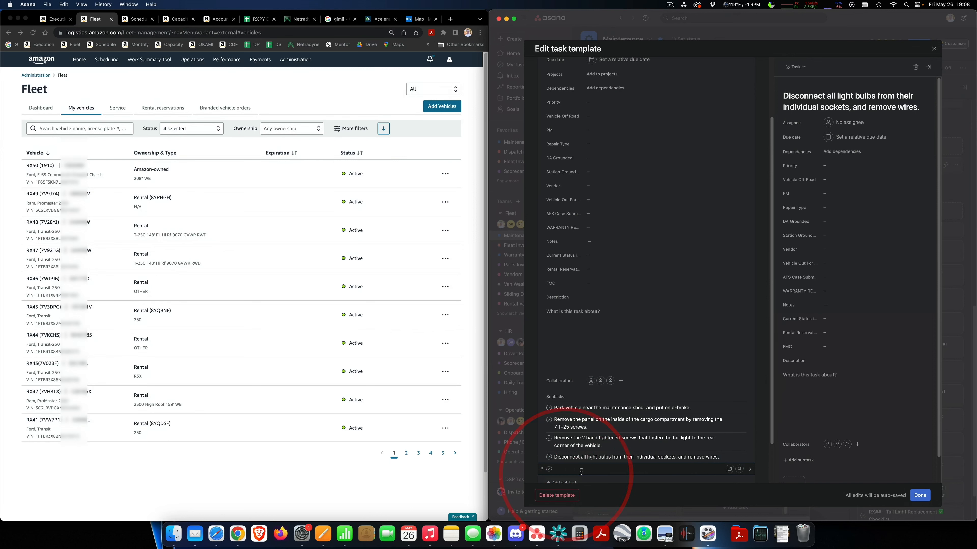
text(Pop the tail)
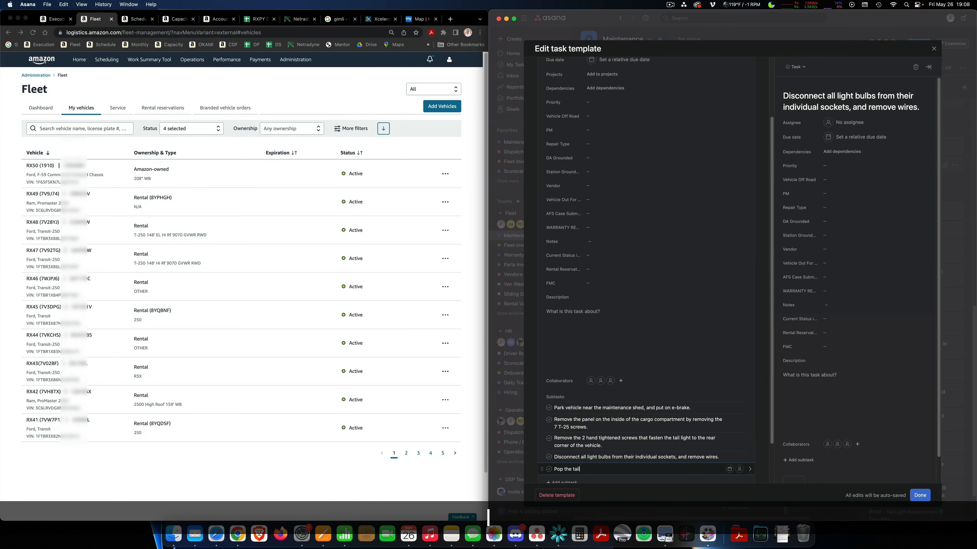
text( light out of the 2)
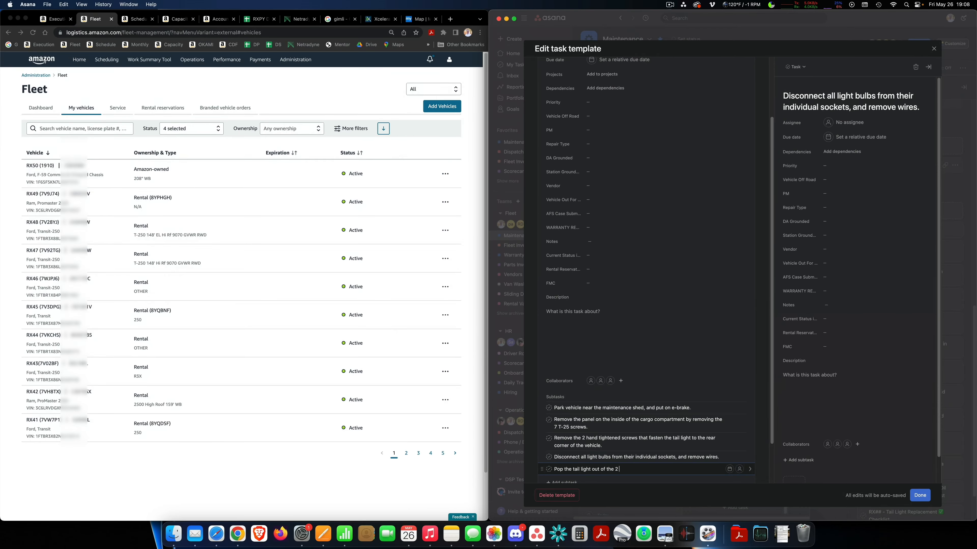
text( pop)
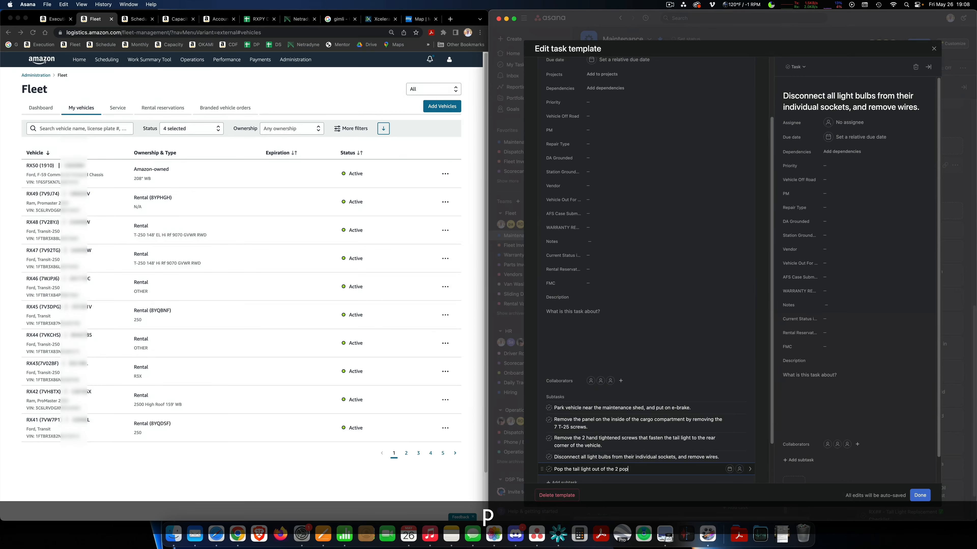
text(-in tabs that connect the t)
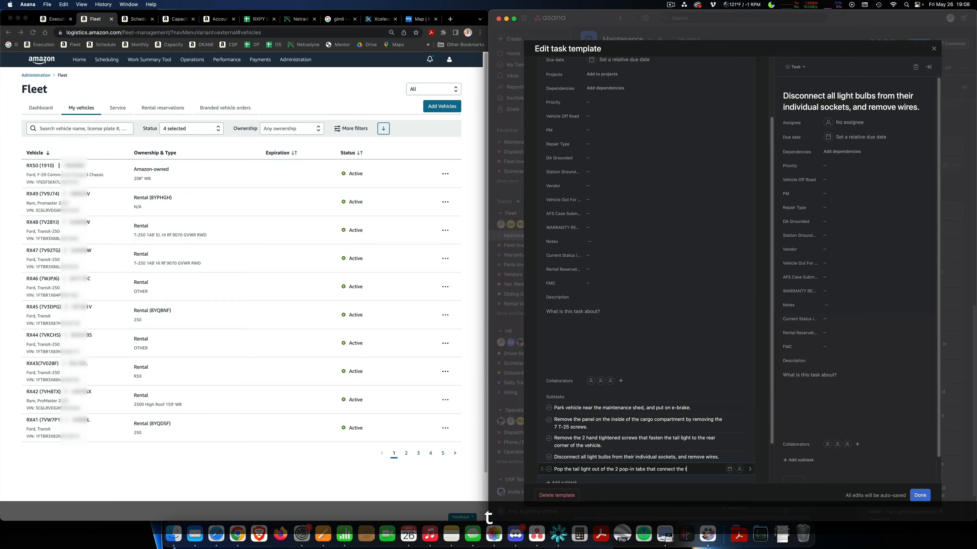
text(ail light fixture to the vehicle)
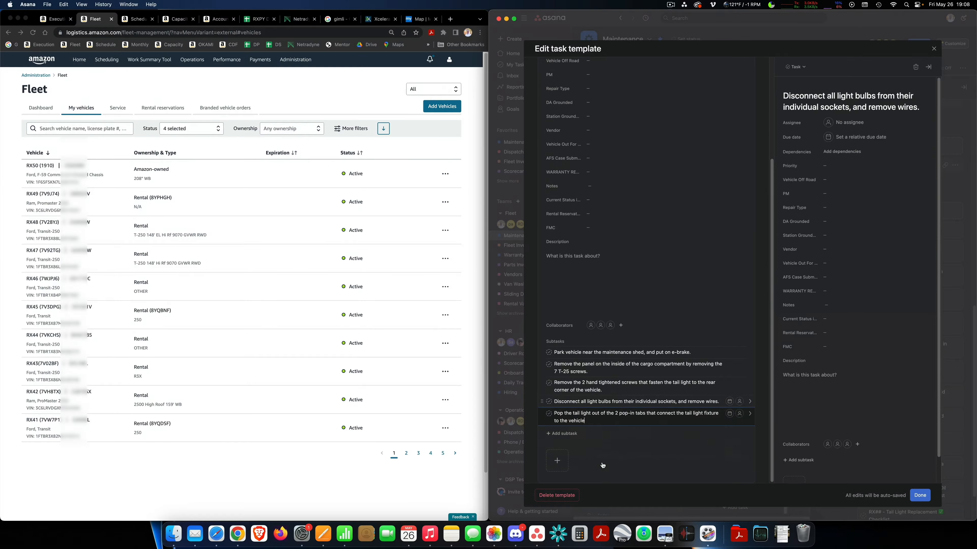
Add the subtask "Replace with the new tail light fixture. Put light bulbs back into position."
click(584, 442)
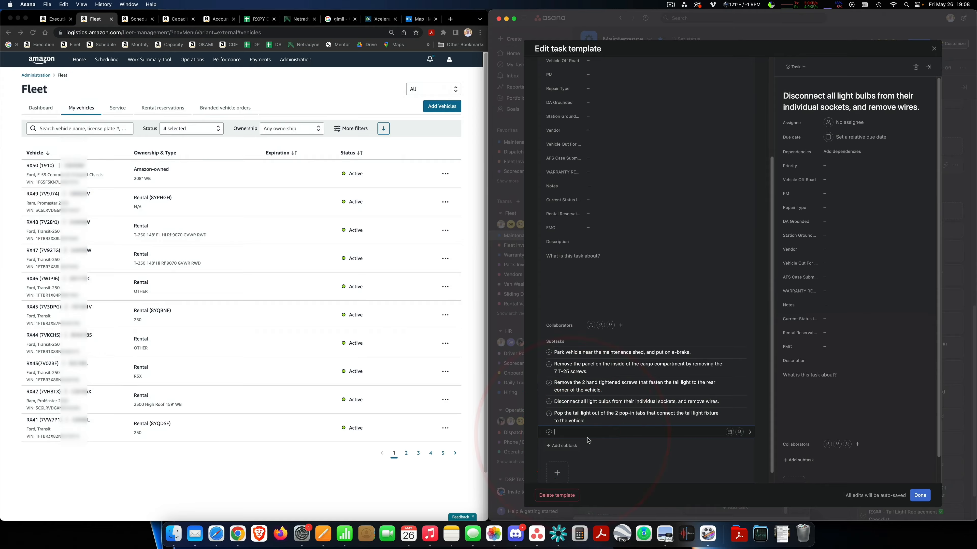
text(Replace the)
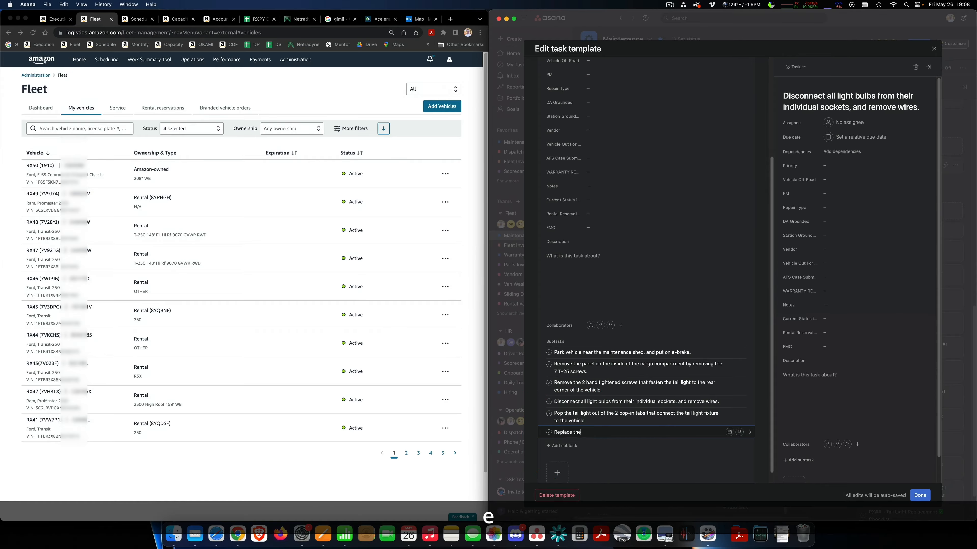
key(BackSpace)
key(BackSpace)
key(BackSpace)
text(with the new tail light fixture. Pu)
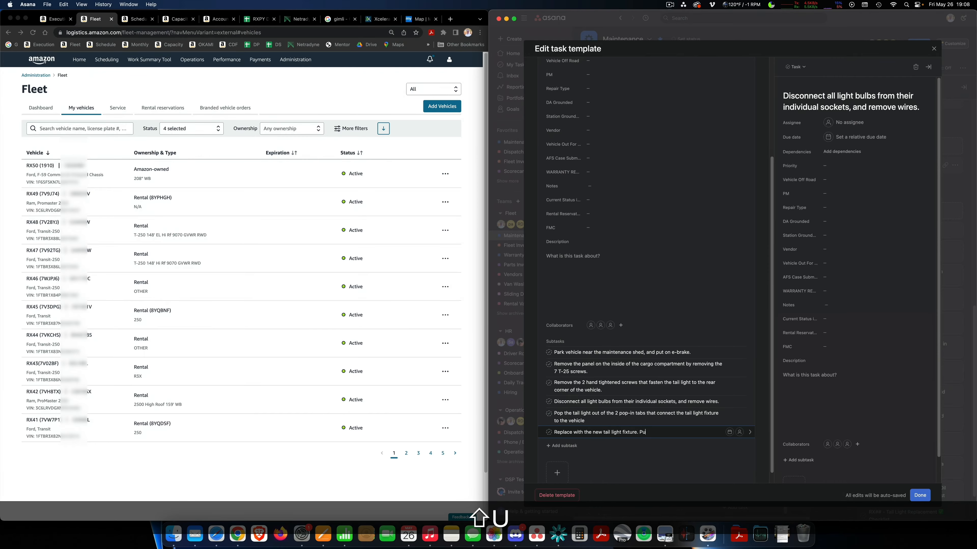
text(t light bulbs back into )
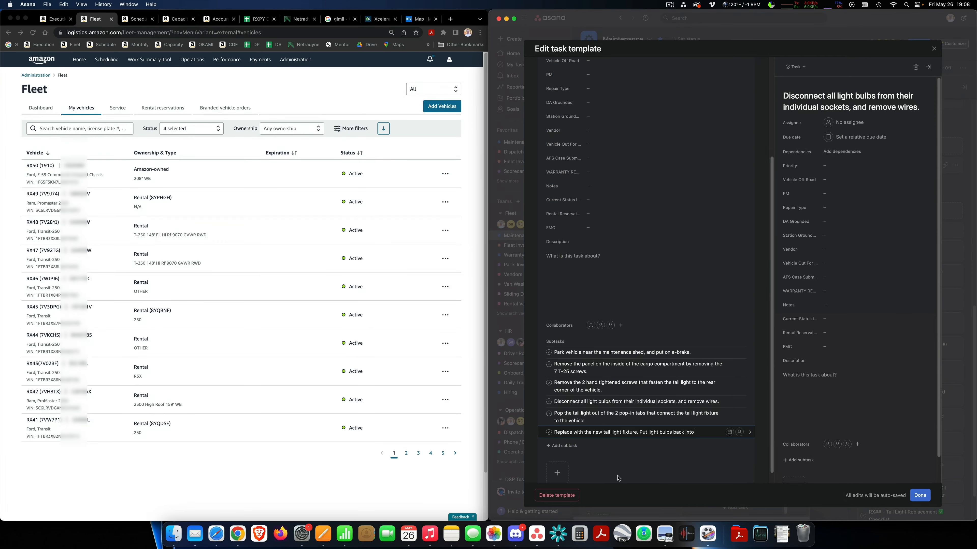
text(position.)
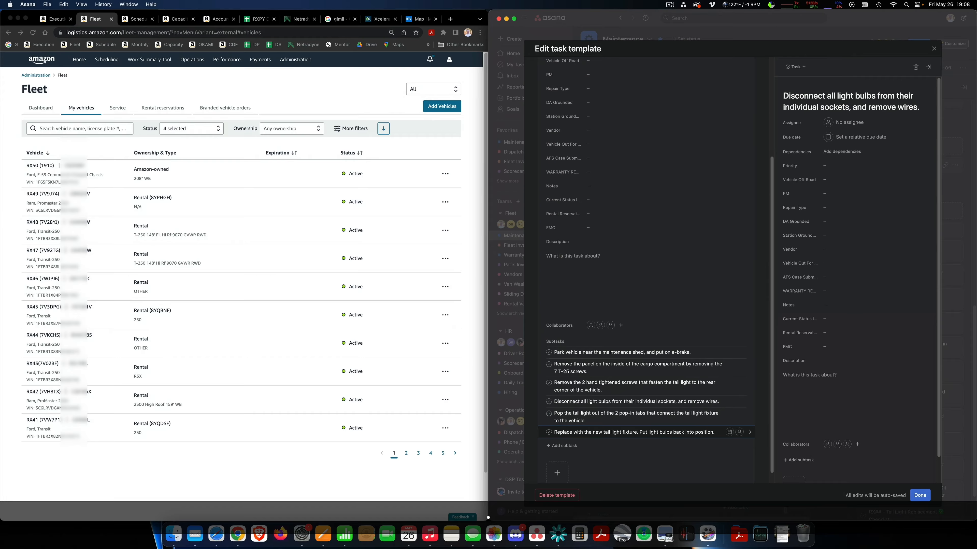
Add a seventh subtask named "Replace 2 hand tightened screws" to the tail light template
click(568, 446)
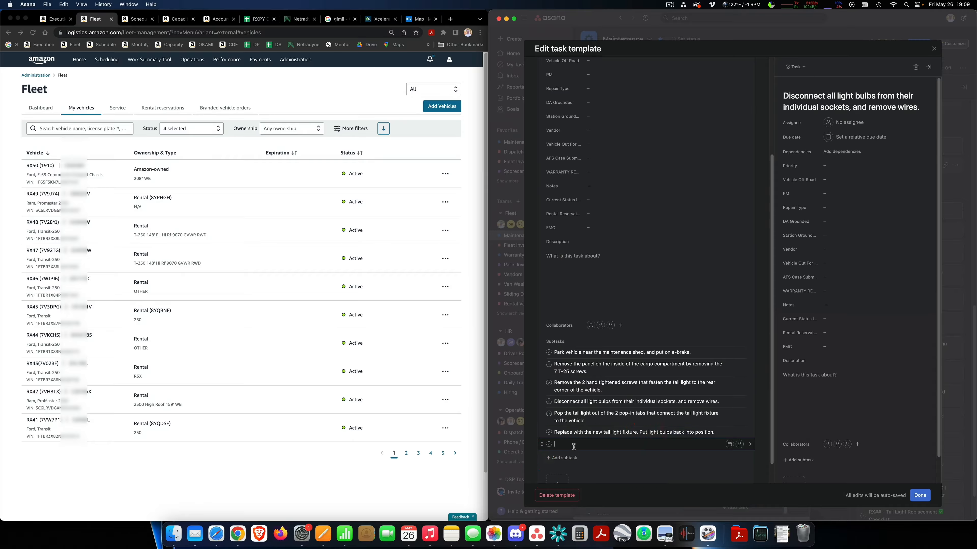
text(Replace )
text(n)
key(BackSpace)
text(2 p)
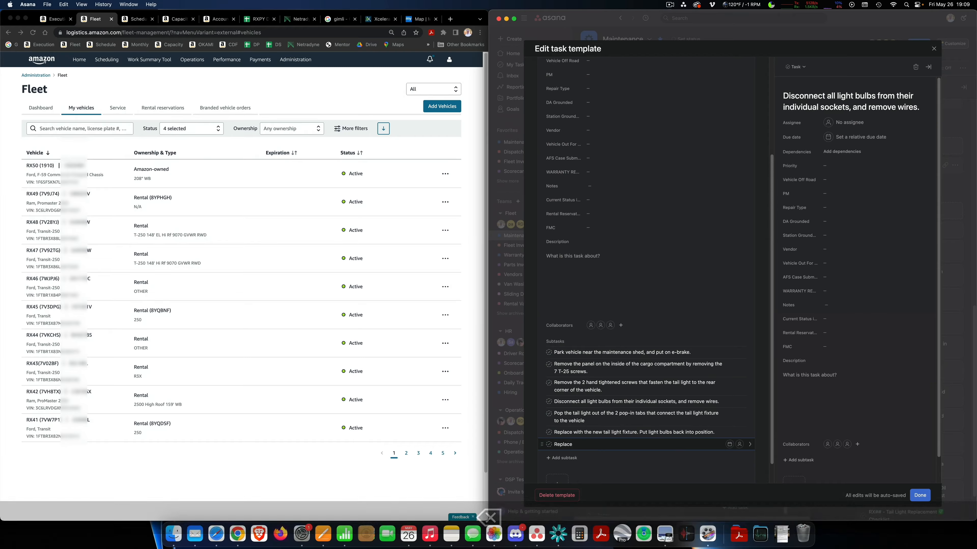
key(BackSpace)
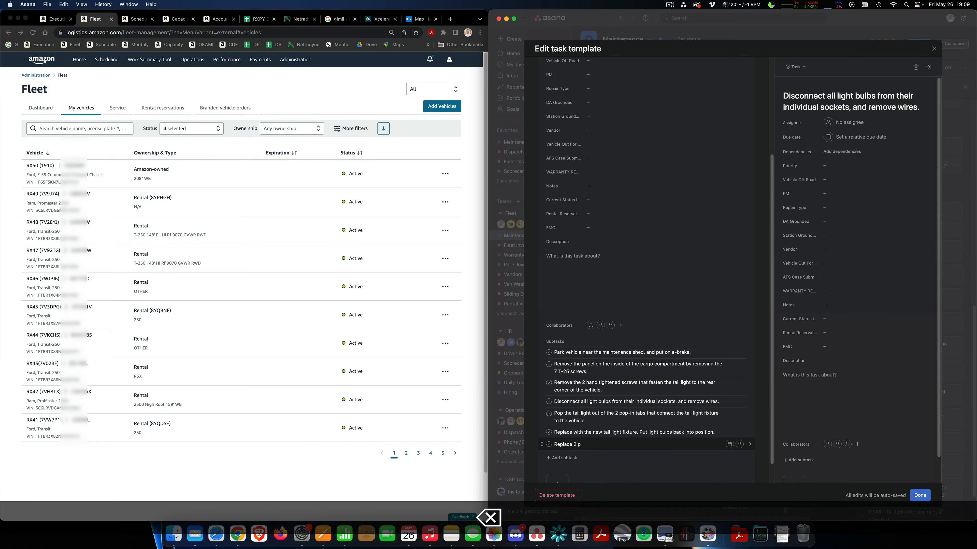
text(hand tightened scrre)
key(BackSpace)
text(ed s)
key(BackSpace)
text(ws)
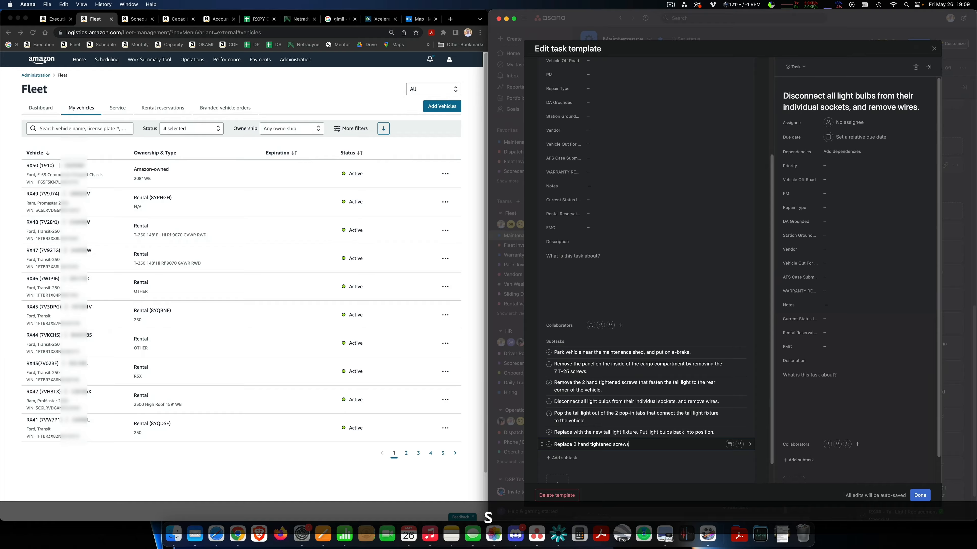
Add an eighth subtask named "Replace panel with screws." to the tail light template
key(Return)
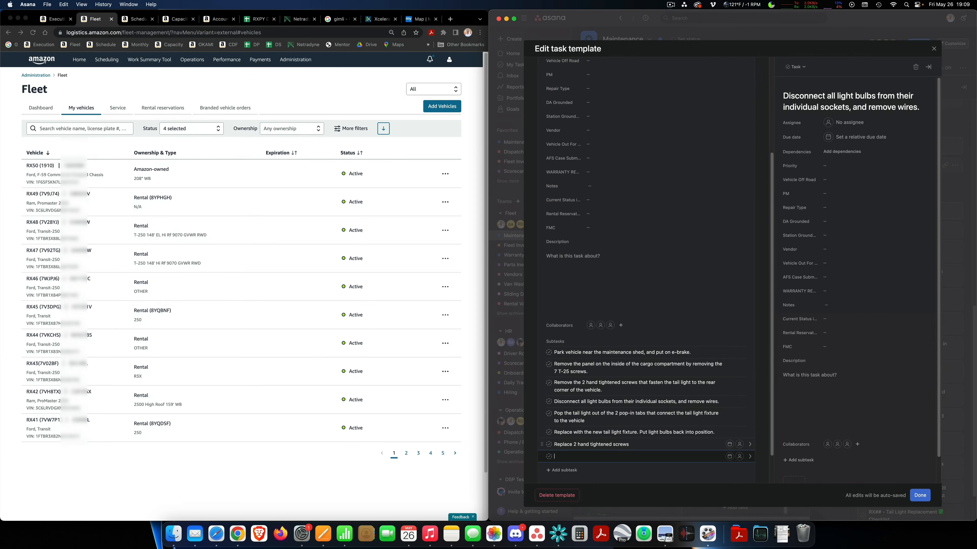
text(repla)
key(BackSpace)
text(ra)
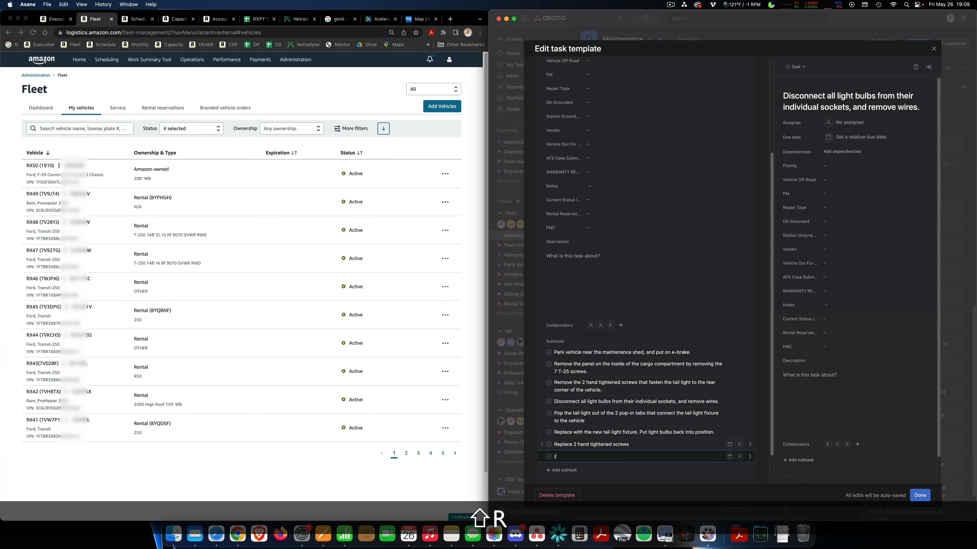
key(BackSpace)
key(BackSpace)
text(Replace)
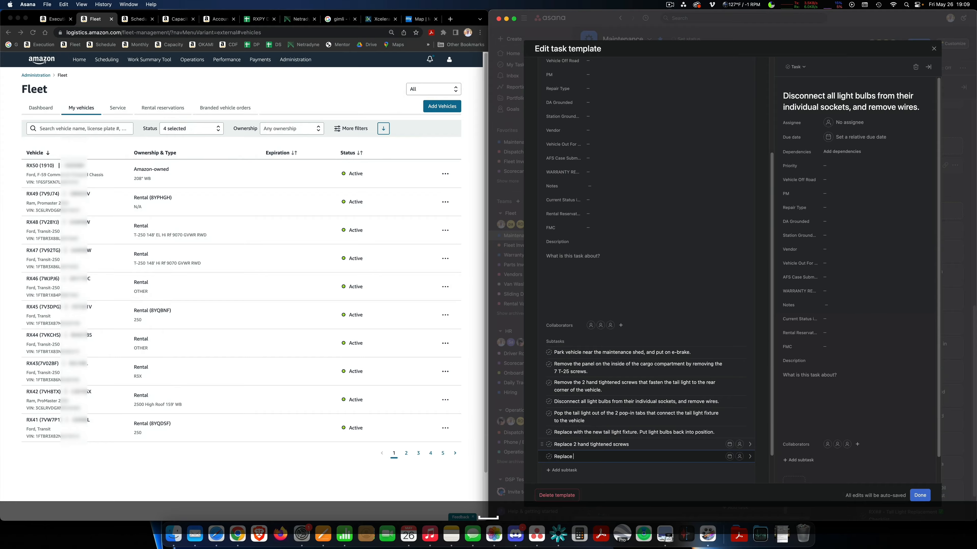
text( par)
text(el with screws.)
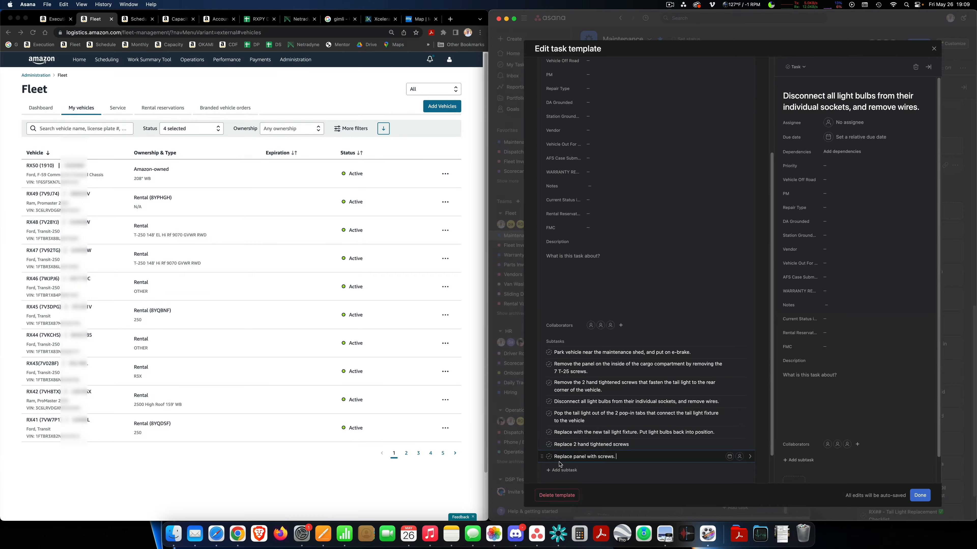
Add the subtask "Test brakes lights by turning on vehicle, and having another person verify the tail lights and running lights are fully operational."
click(562, 469)
text(Test br)
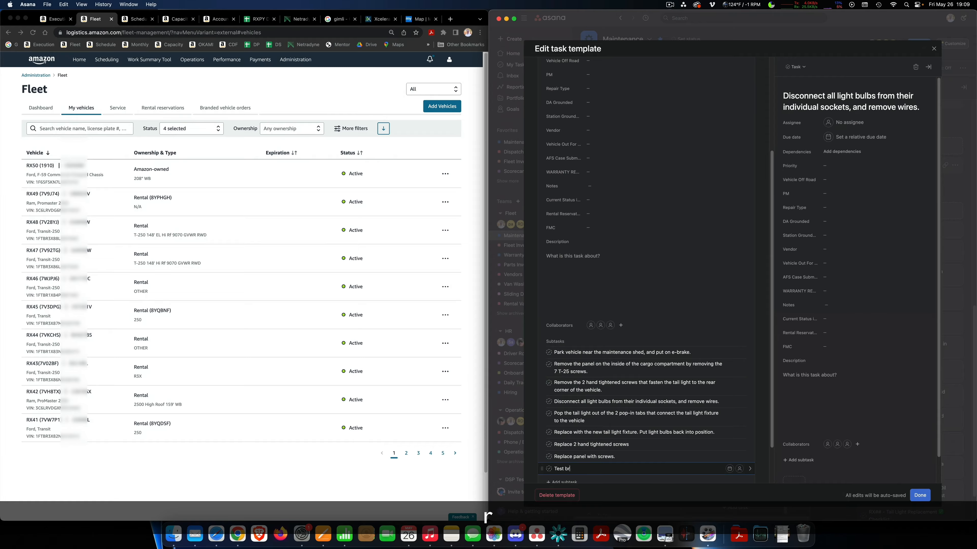
text(akes lights by turning on vehicle, and having anothe)
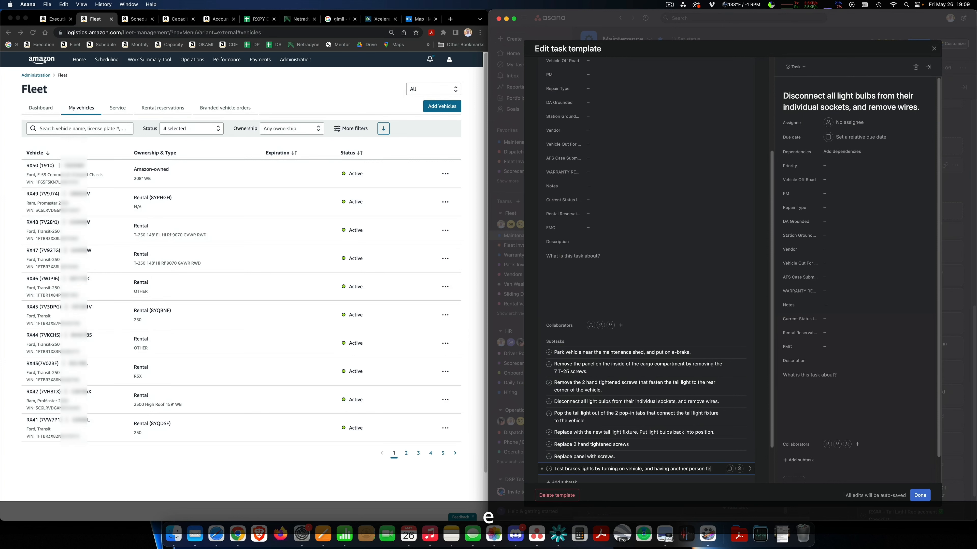
text(r person vei)
key(BackSpace)
text(rify the tail lights)
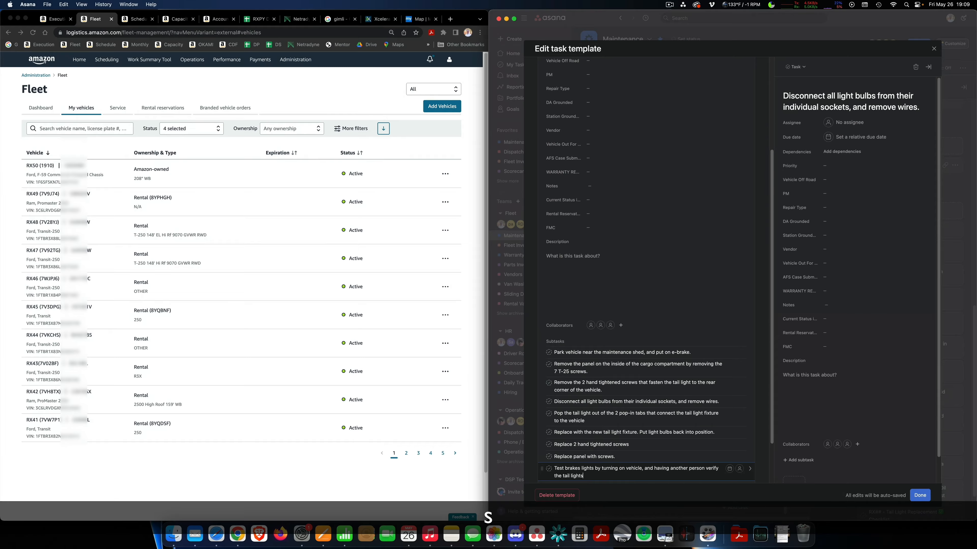
text( and running lights are fully operationa)
key(BackSpace)
text(al.)
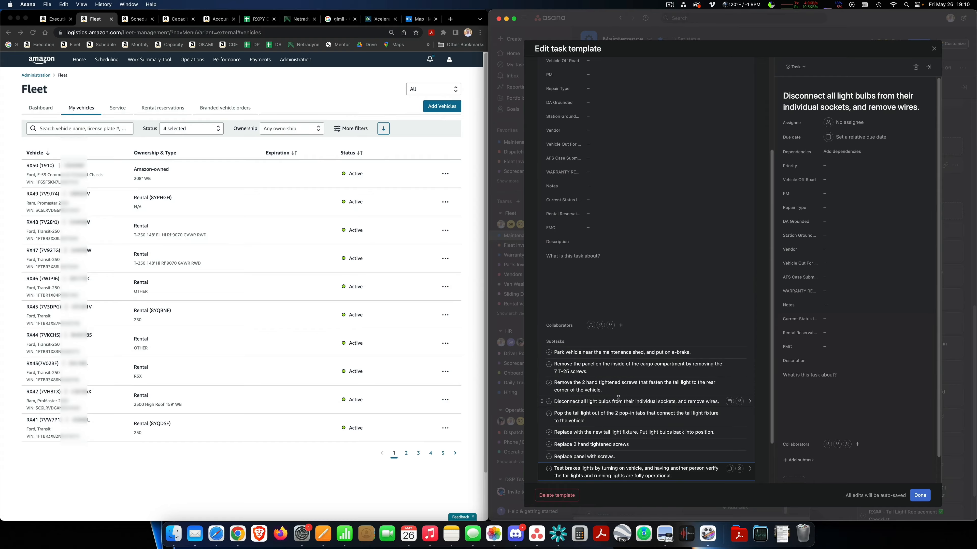
Look over the completed subtask list and finish editing the Tail Light Replacement template
scroll(678, 334, down, 3)
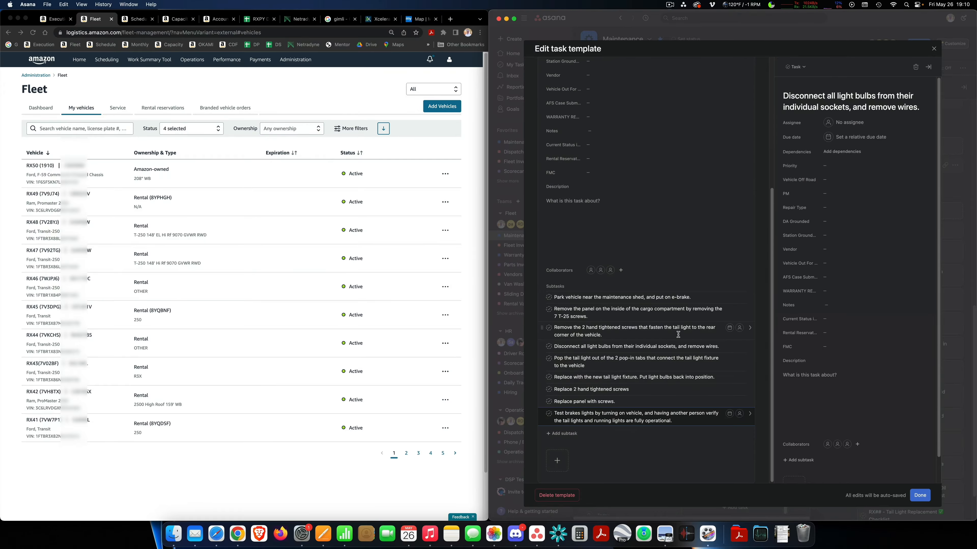
scroll(679, 336, up, 10)
click(920, 495)
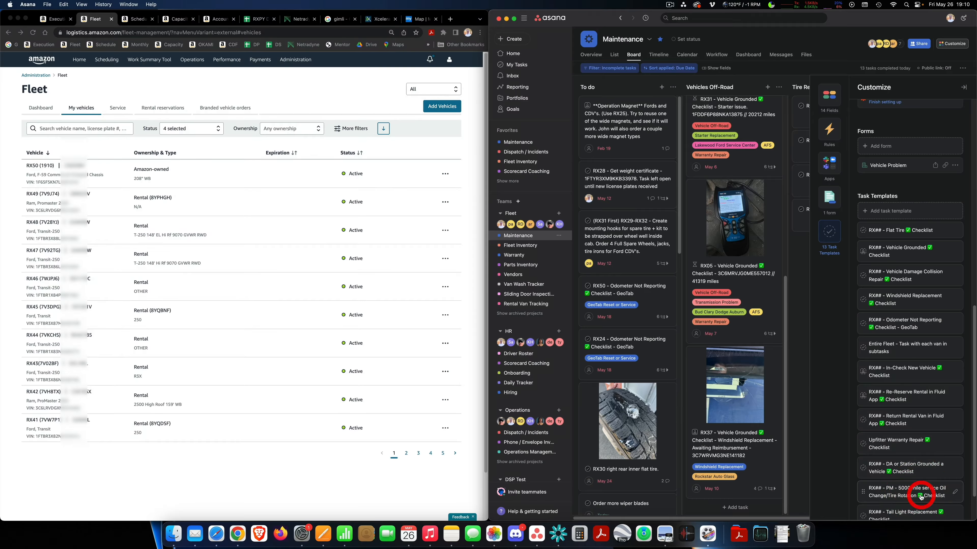
Create a To do task from the Tail Light Replacement template, replace "##" with 99 in its name, and check its subtasks
click(661, 88)
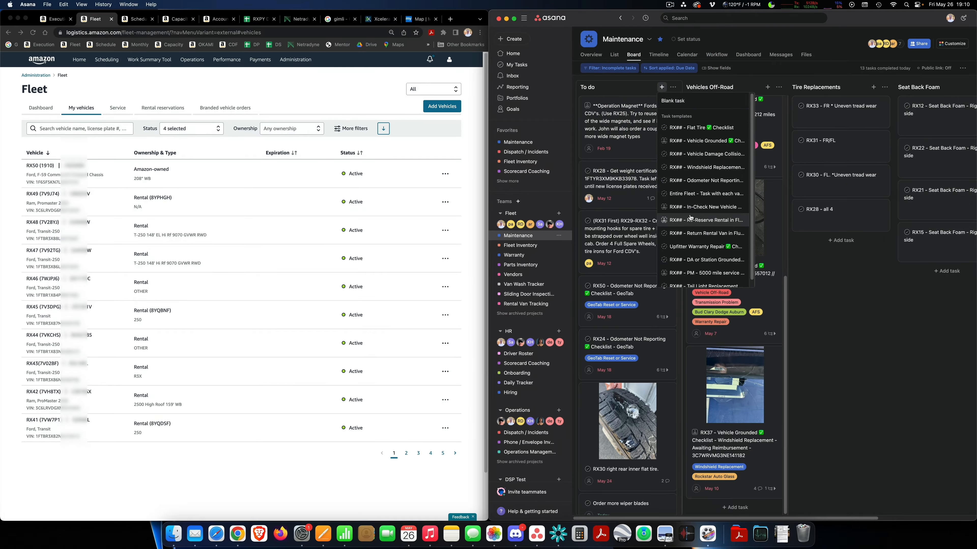
click(704, 283)
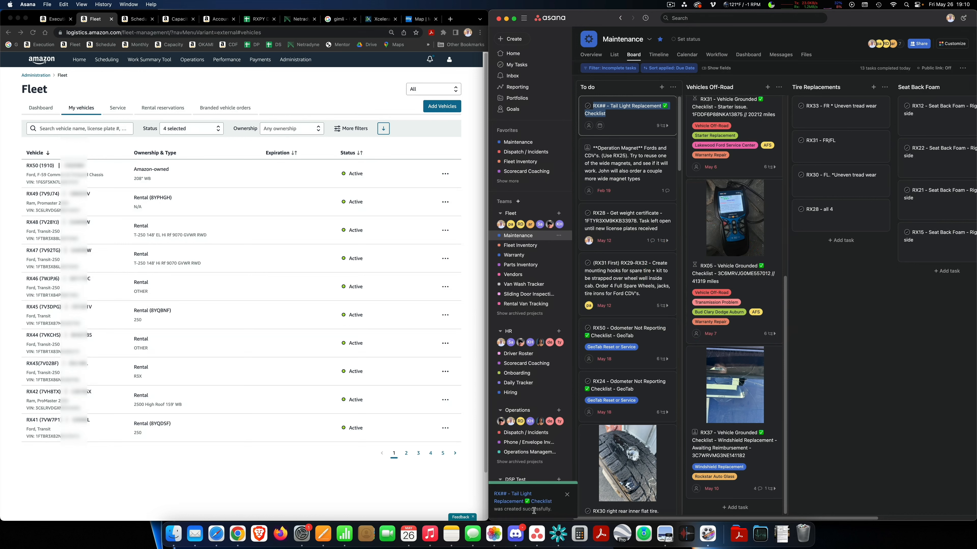
click(624, 125)
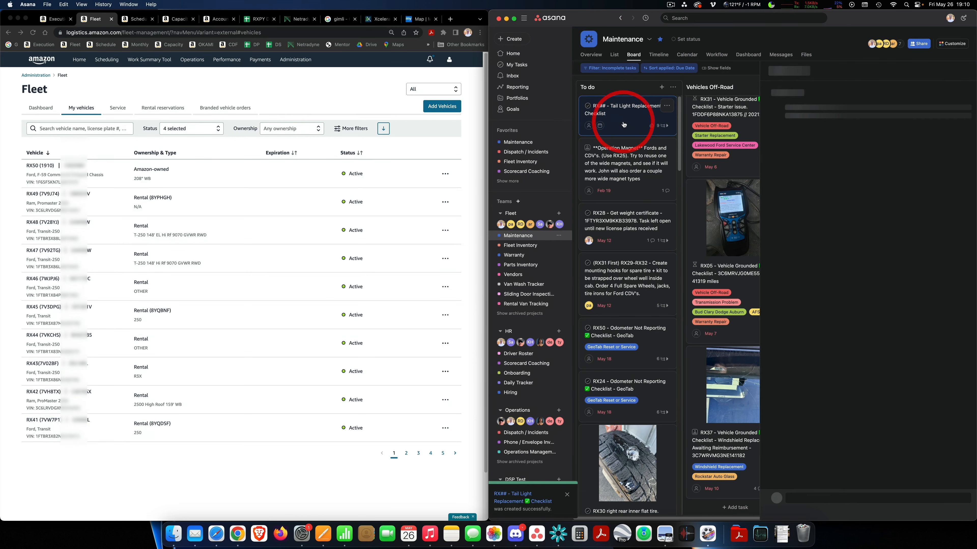
click(775, 93)
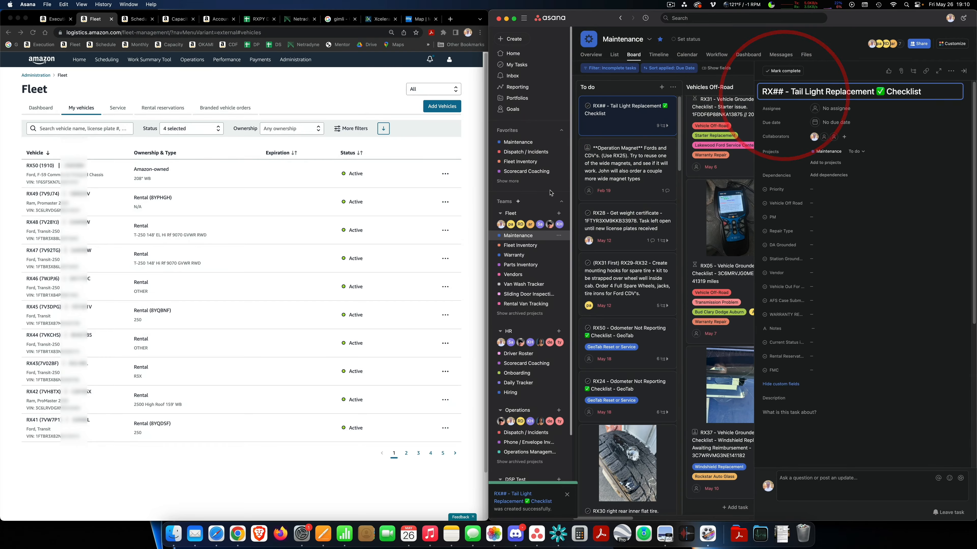
key(BackSpace)
key(BackSpace)
text(99)
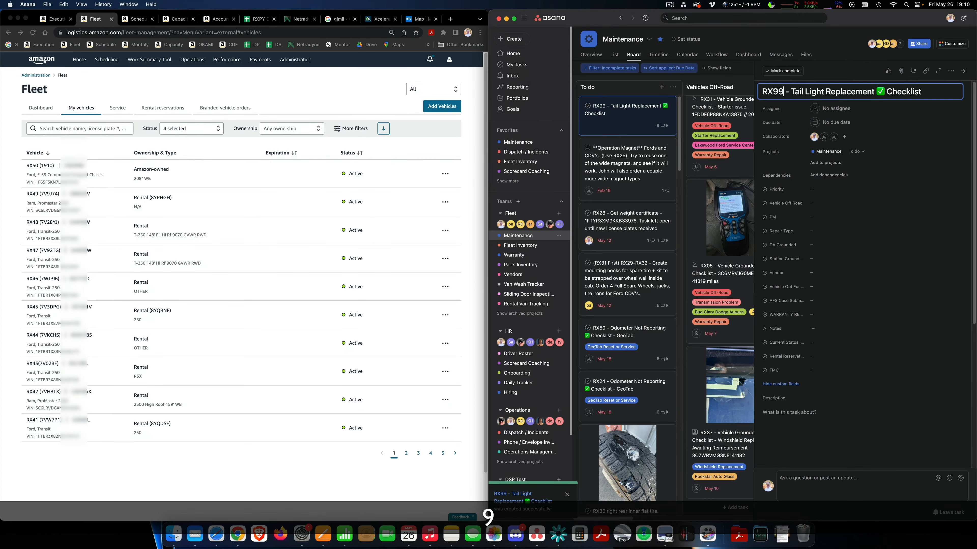
scroll(830, 426, down, 5)
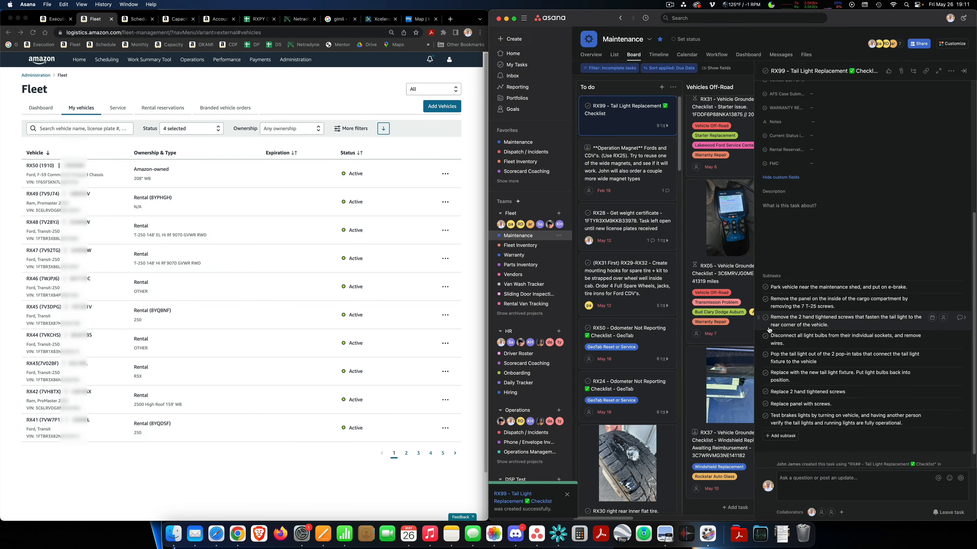
scroll(821, 271, up, 5)
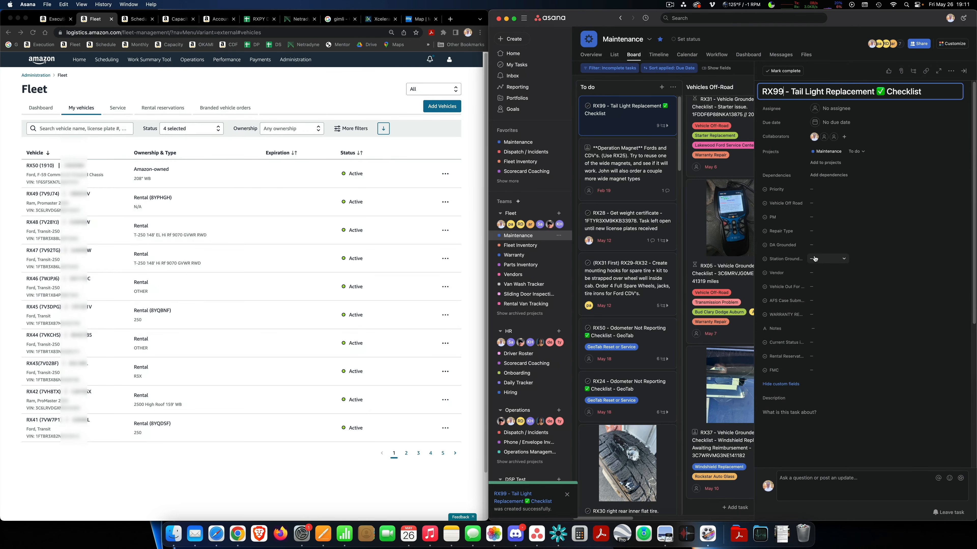
Try the Vehicle Off-Road value in the RX99 task's Vehicle Off Road field and clear the field again
click(812, 203)
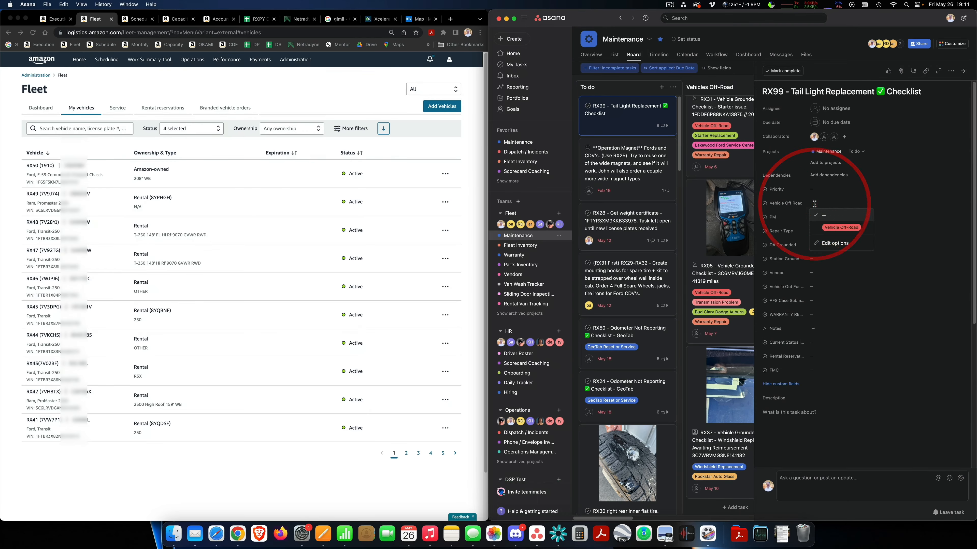
click(838, 231)
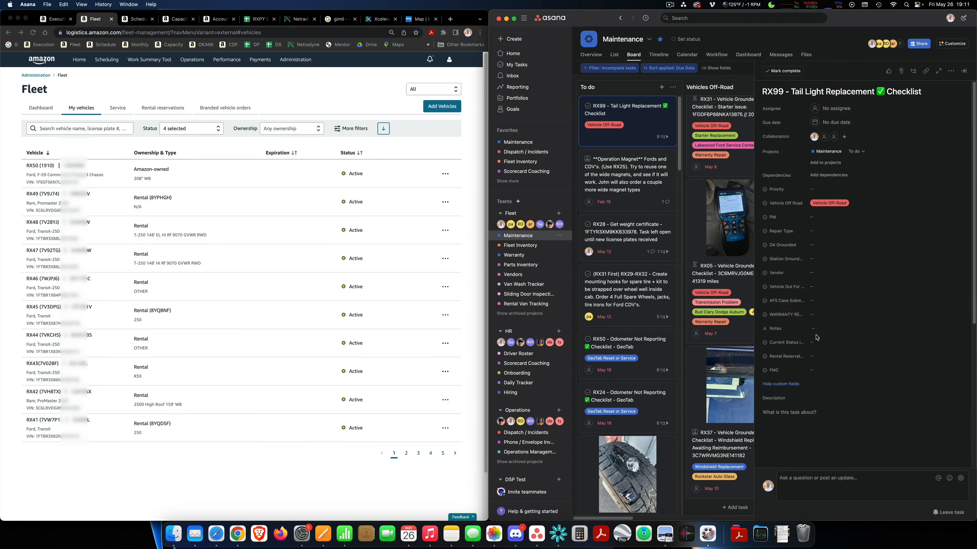
click(833, 204)
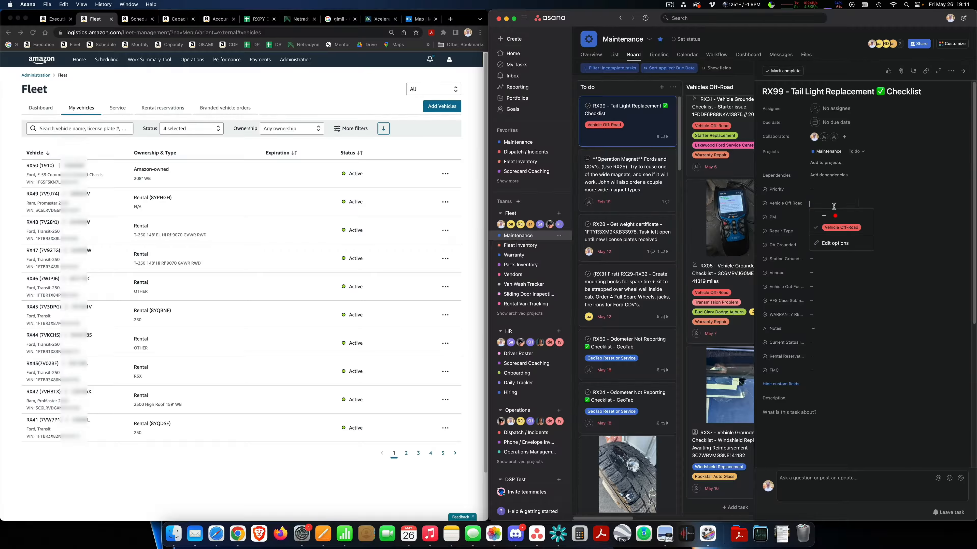
click(827, 215)
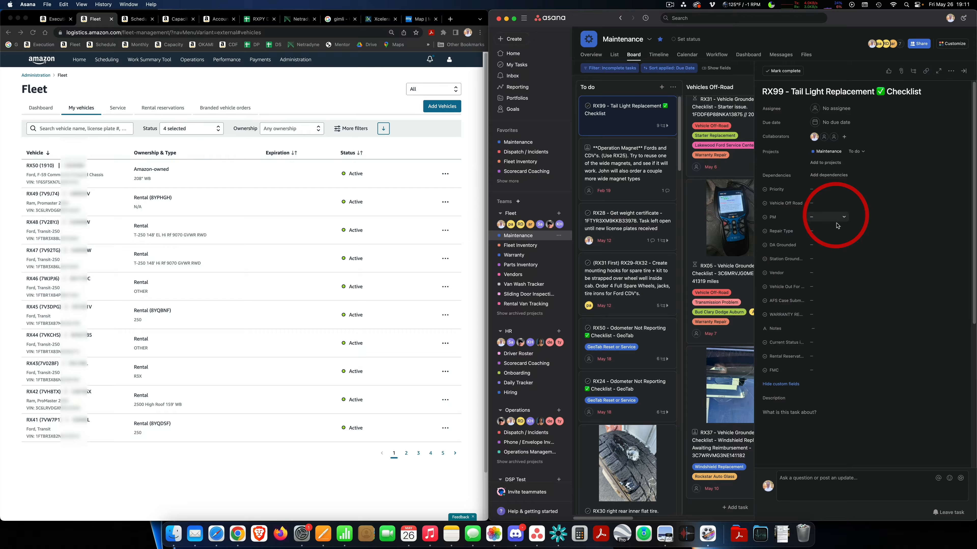
Give the Repair Type field the description "Tail light fixture replacement" and save the field changes
click(822, 234)
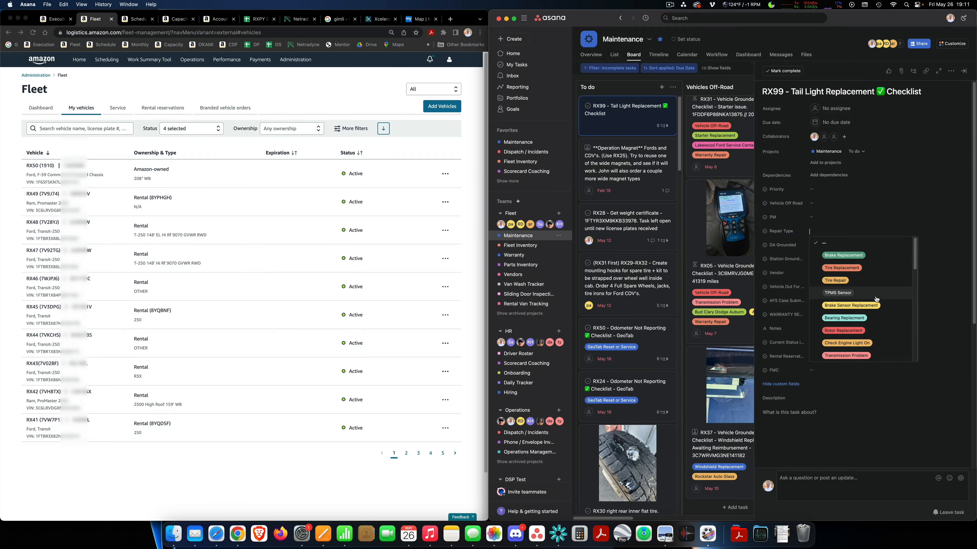
text(ta)
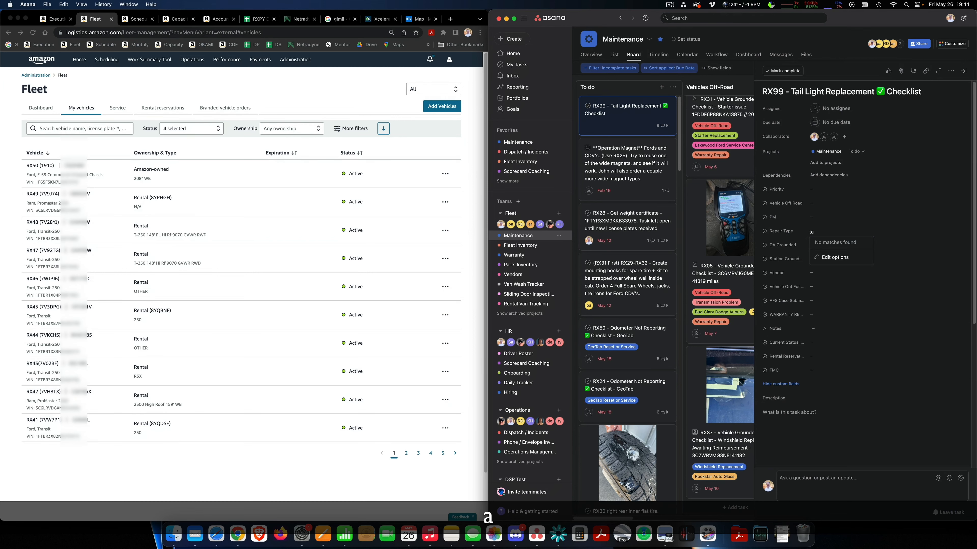
click(843, 257)
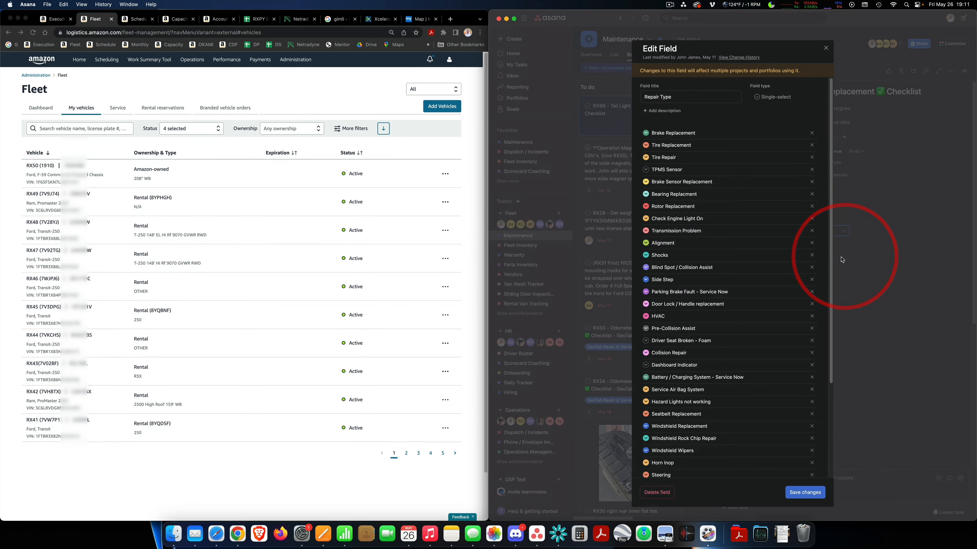
click(669, 111)
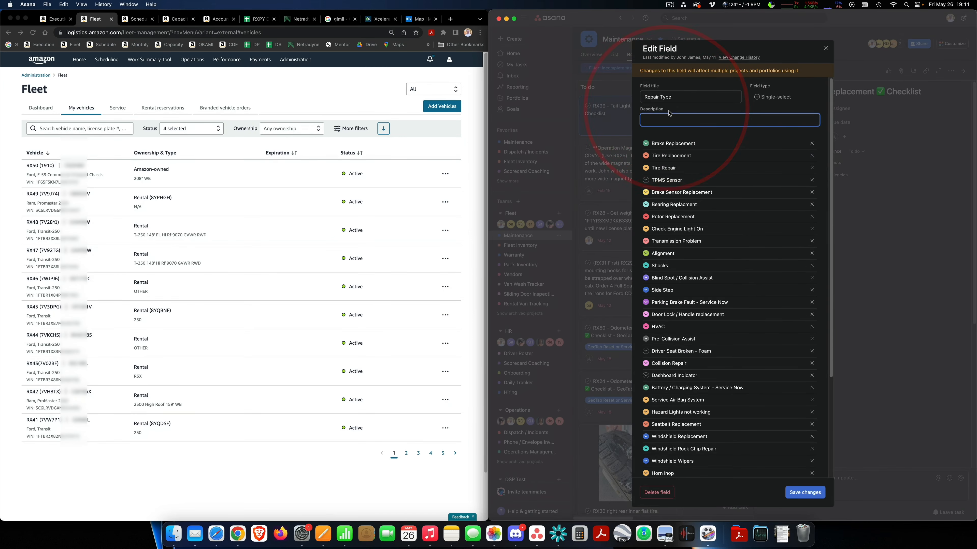
text(Tail li)
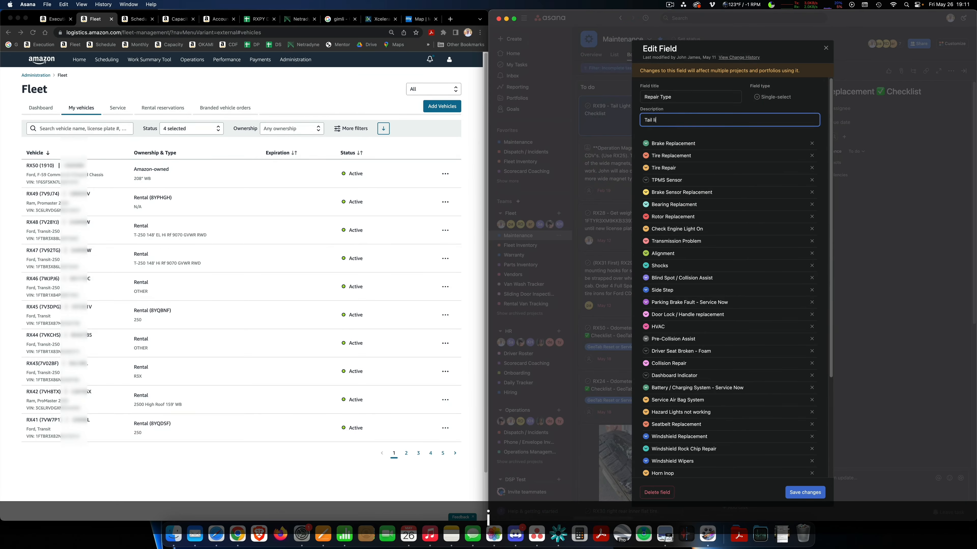
text(ght fixture replacement)
click(808, 494)
click(810, 498)
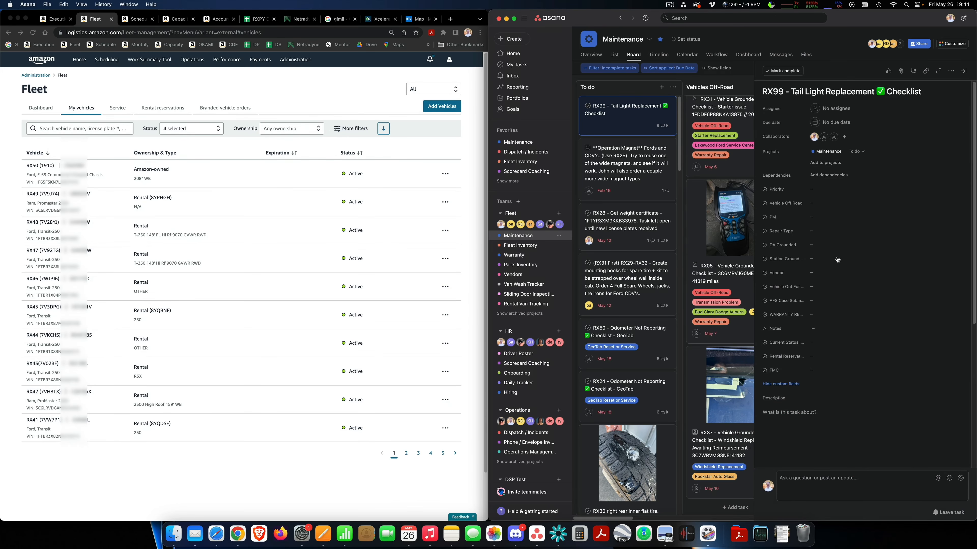
Search the RX99 task's Repair Type options for "ta" and recheck the field's settings
click(816, 232)
text(ta)
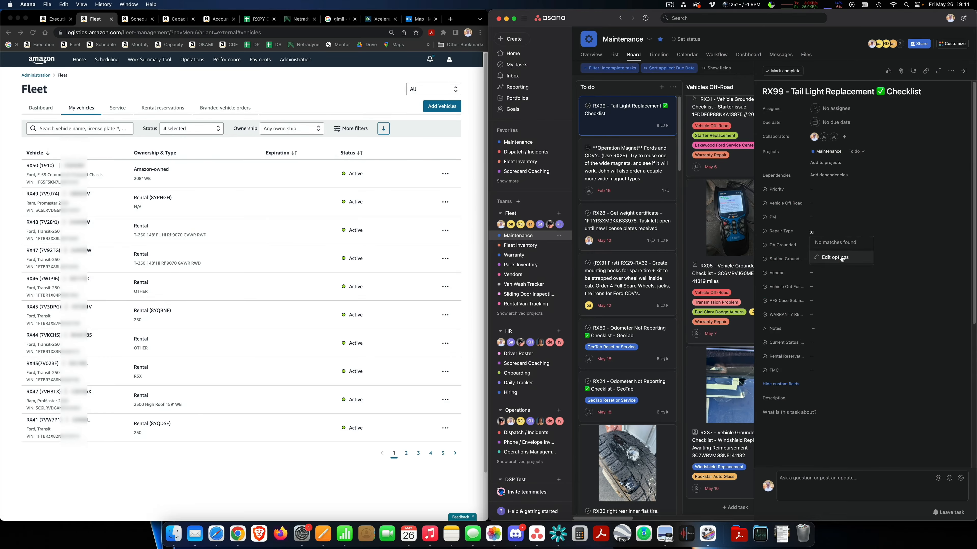
click(842, 258)
click(810, 494)
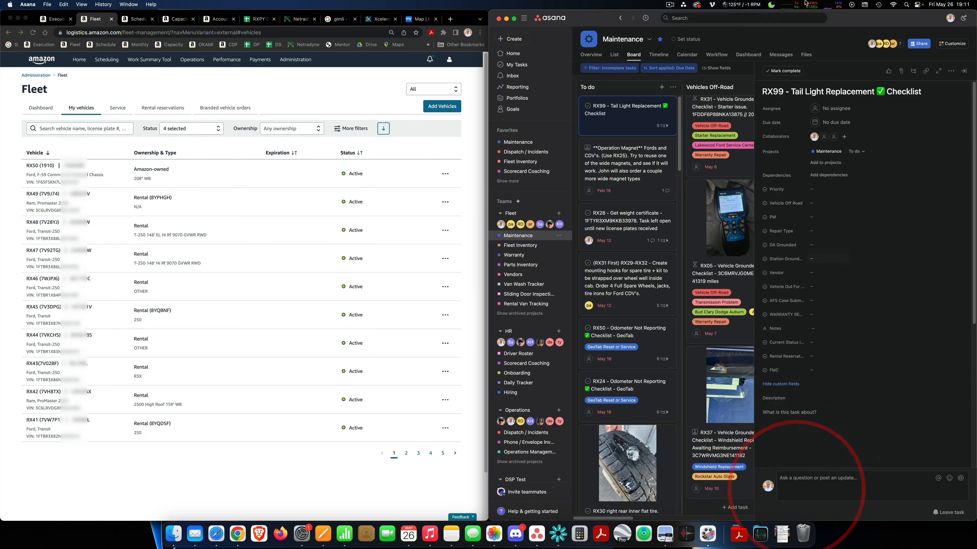
click(822, 233)
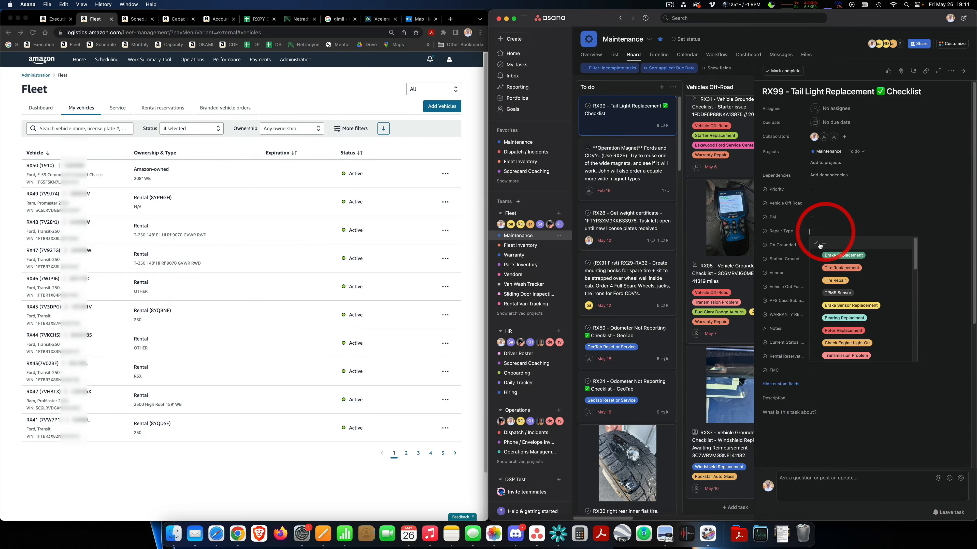
text(ta)
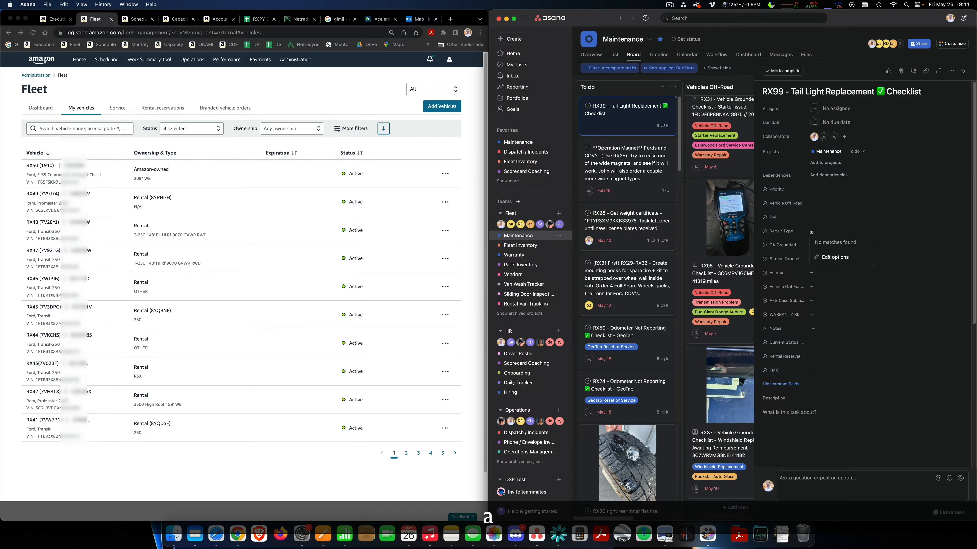
click(825, 315)
Search the RX99 task's Repair Type options for "Tail" and cut the text out of the field's description
click(817, 236)
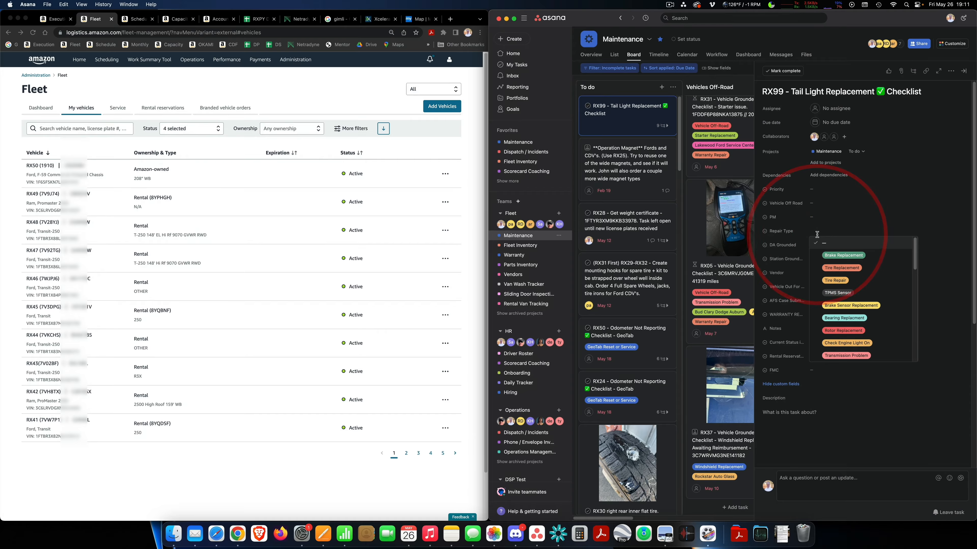
text(Tail)
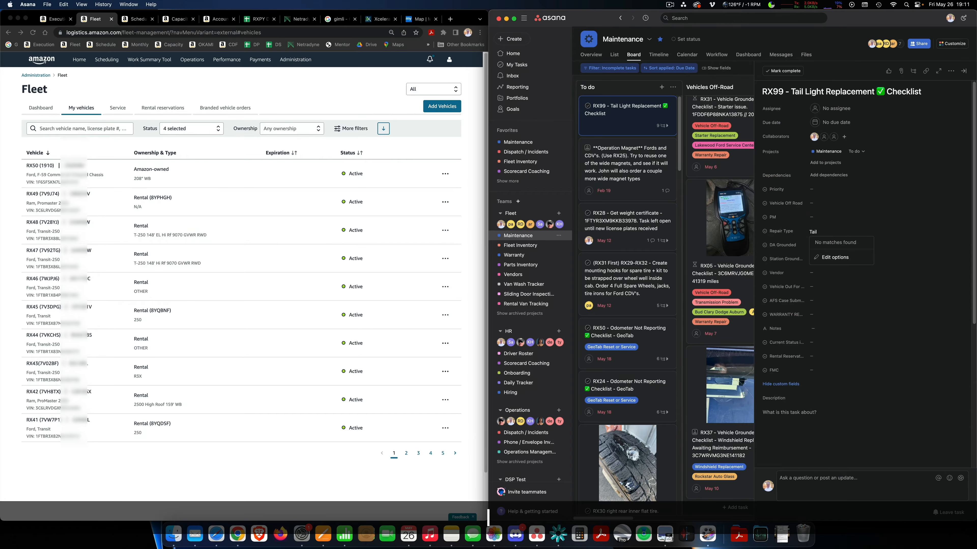
click(829, 256)
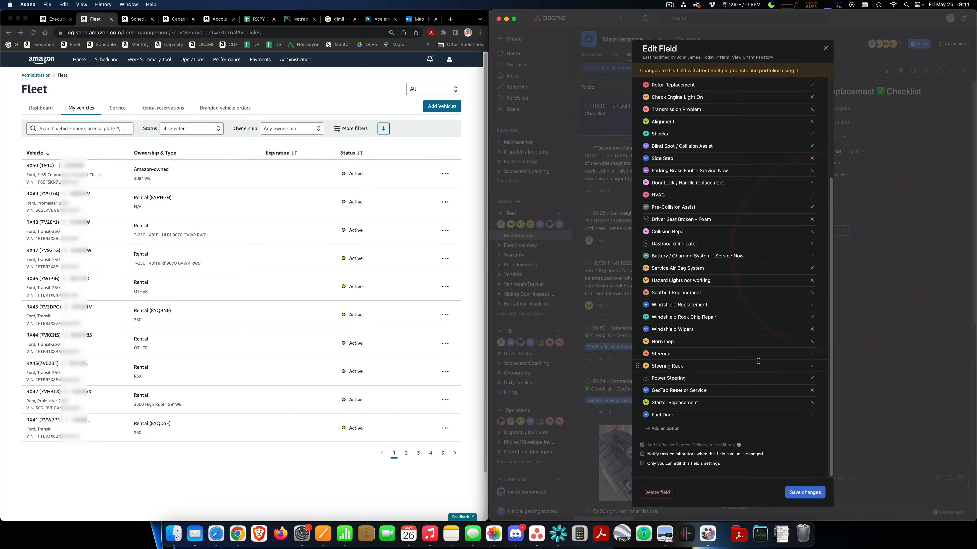
scroll(750, 358, up, 5)
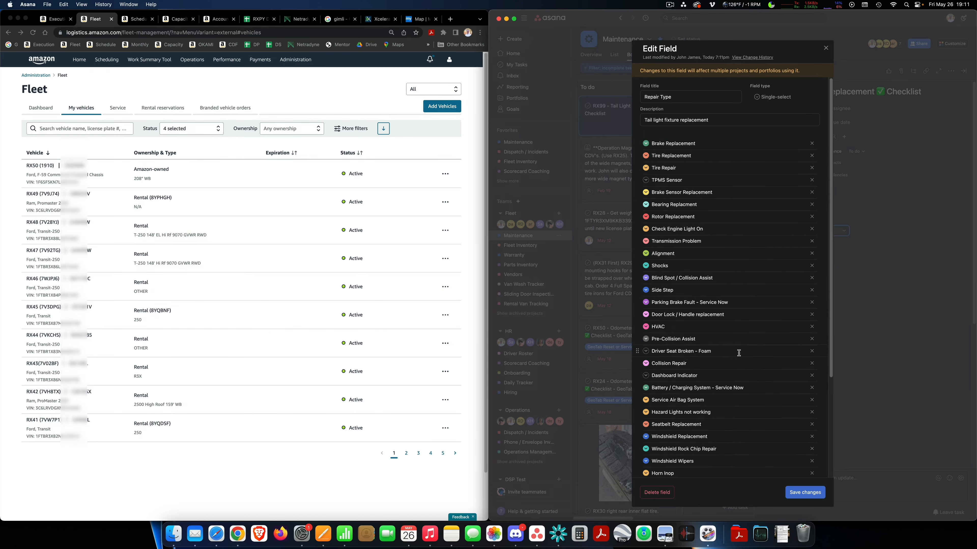
triple_click(670, 114)
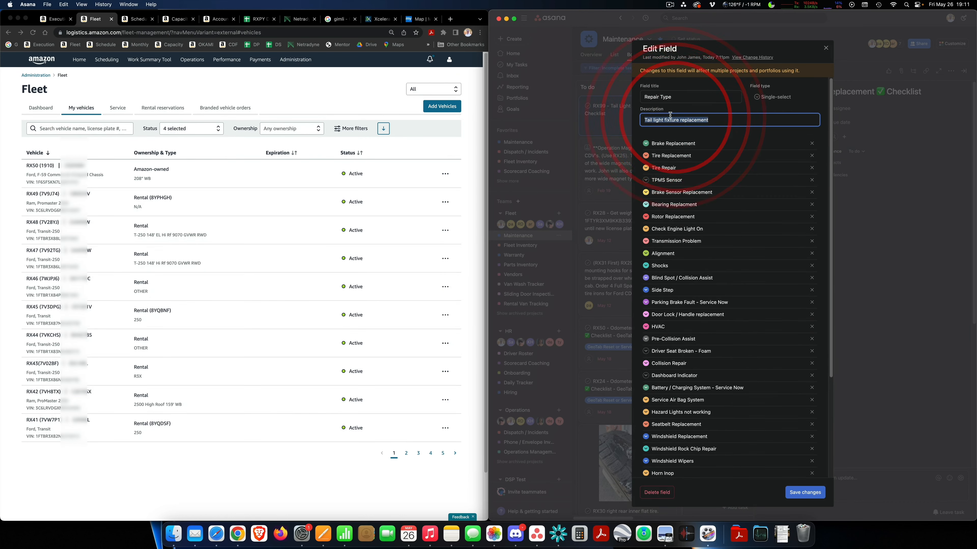
key(super+x)
Add "Tail light fixture replacement" as a new Repair Type option and save the field changes
scroll(723, 339, down, 5)
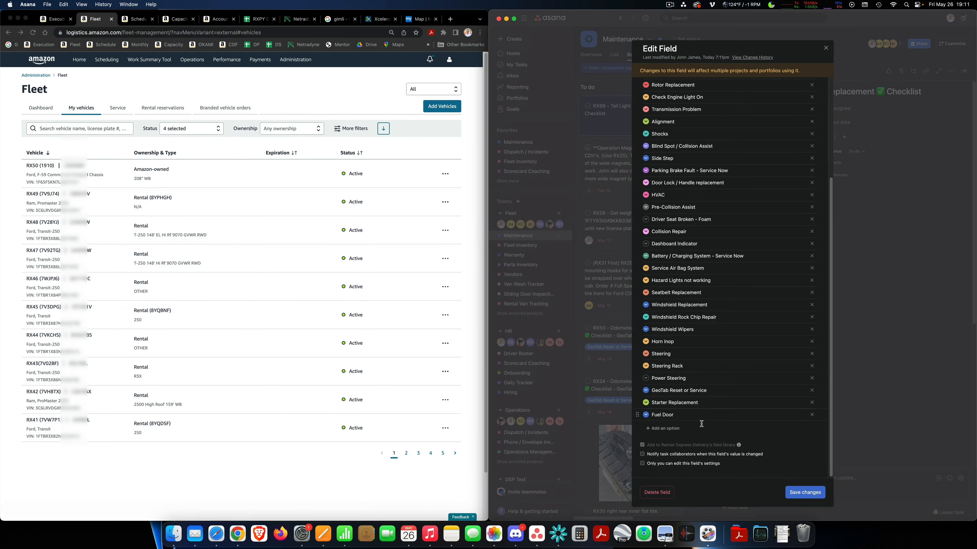
click(655, 430)
key(super+v)
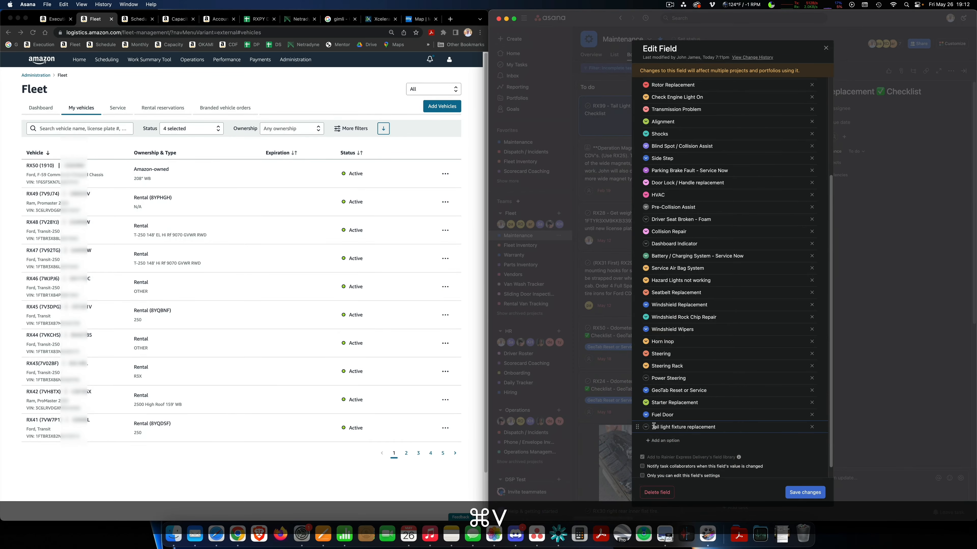
click(794, 492)
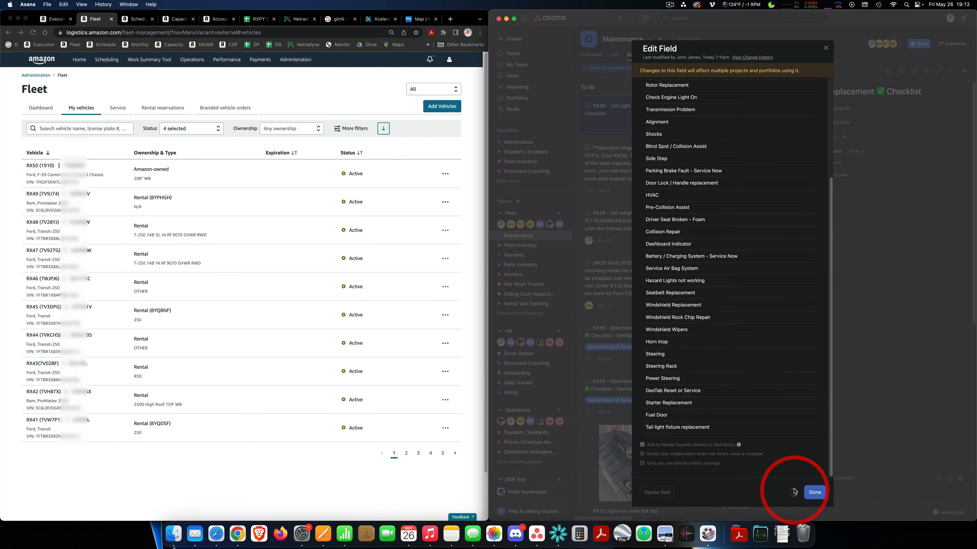
Set the RX99 task's Repair Type to Tail light fixture replacement and DA Grounded to DA DVIC Grounded in Cortex
click(825, 231)
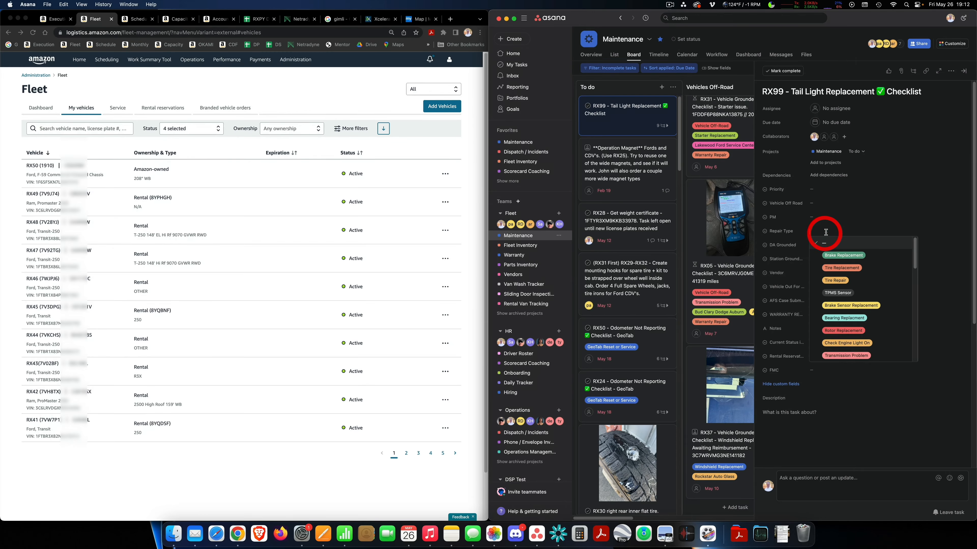
scroll(850, 315, down, 10)
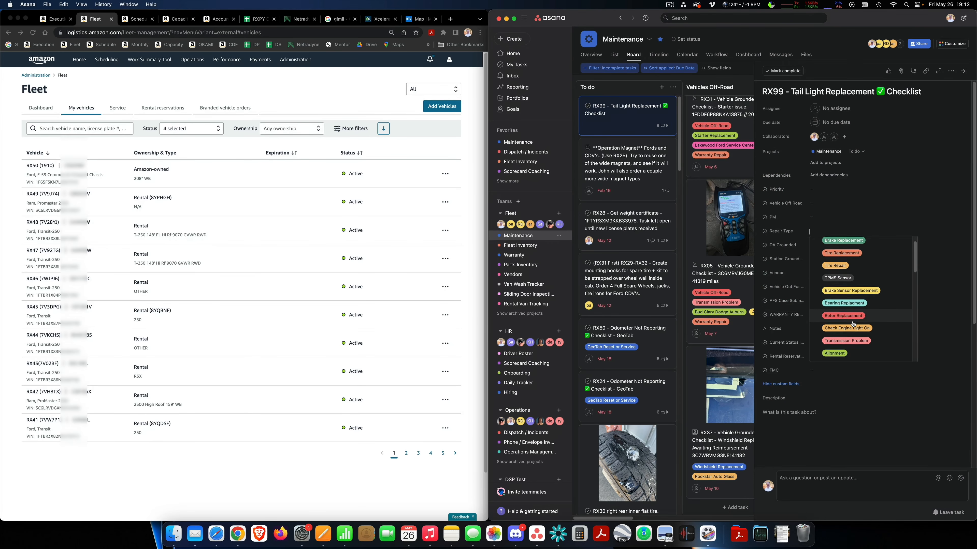
click(850, 338)
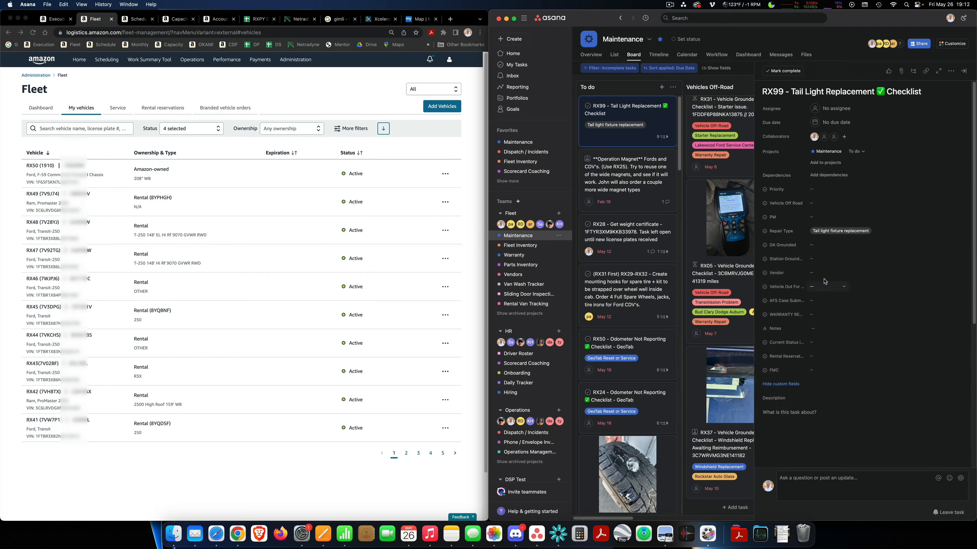
click(826, 246)
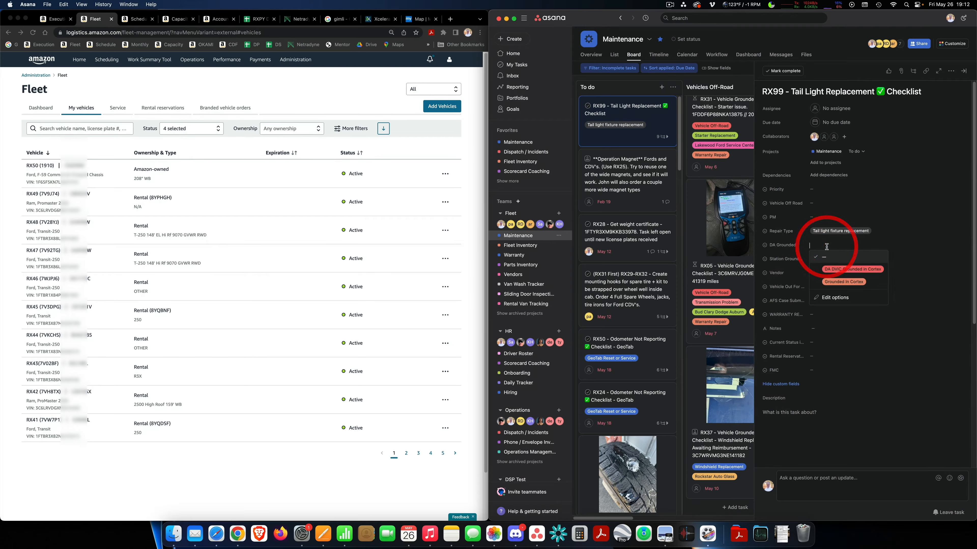
click(842, 269)
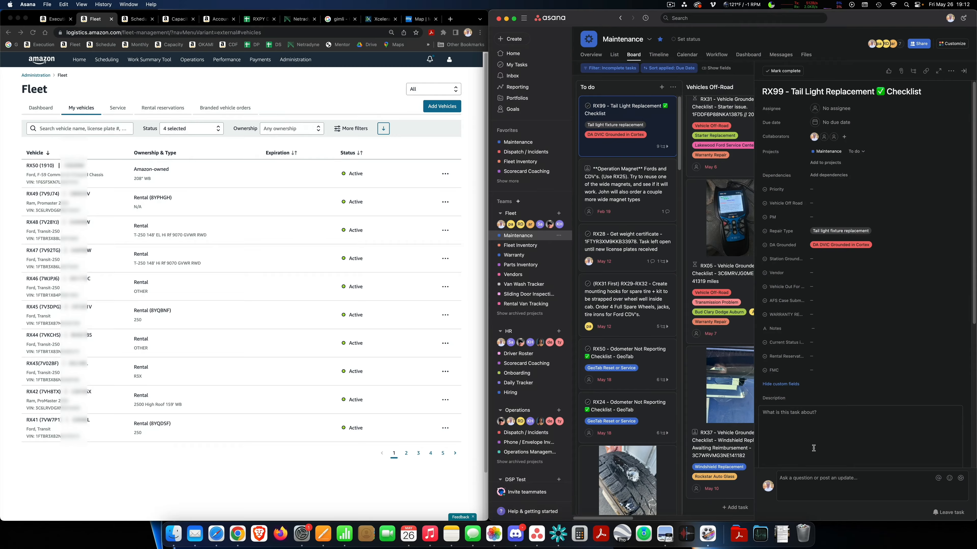
Switch to Finder, open the DVIC folder in its own tab and widen the file column to show full names
click(174, 535)
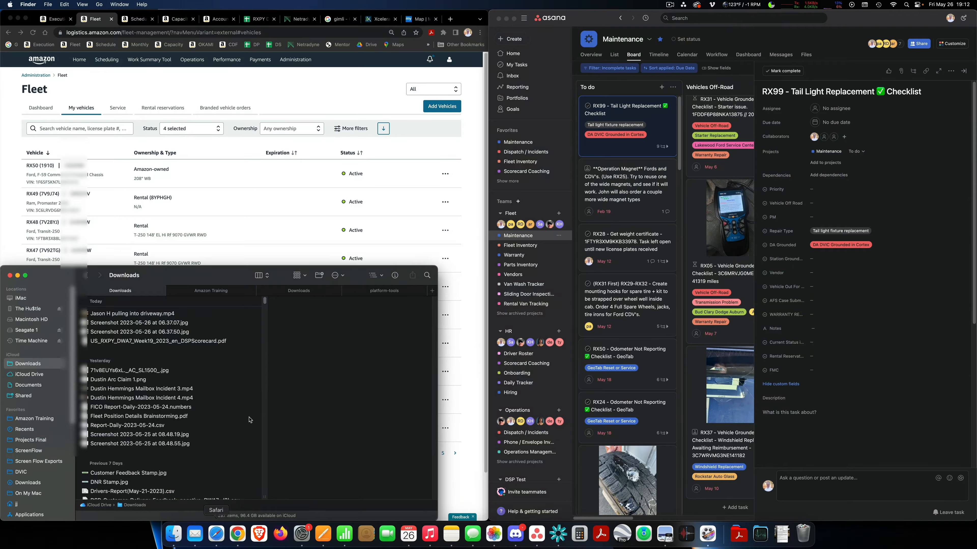
right_click(32, 474)
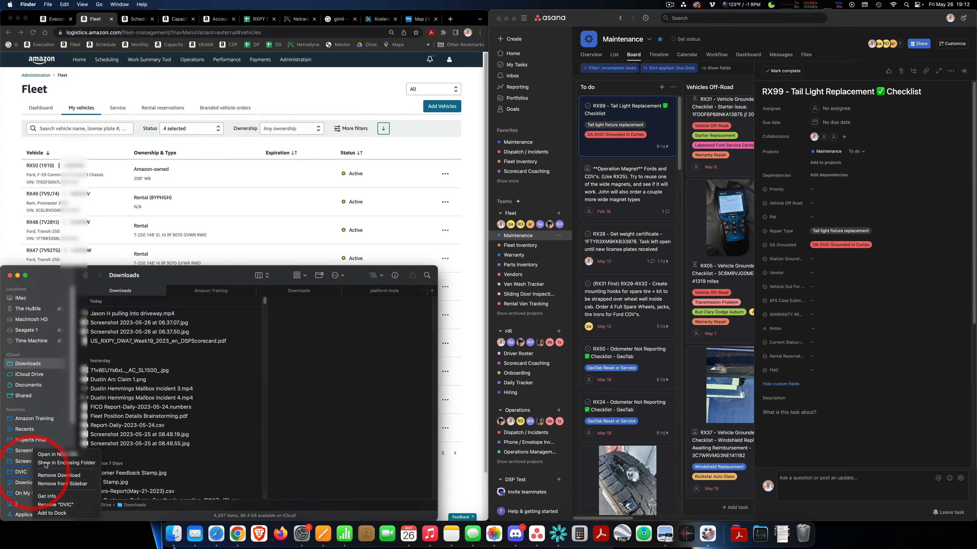
click(44, 455)
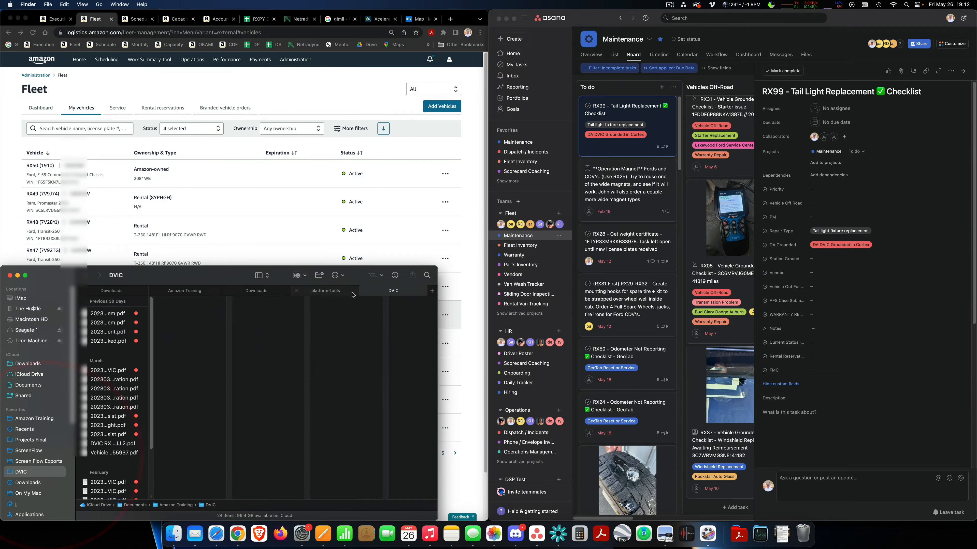
click(383, 292)
drag(150, 496, 240, 489)
drag(286, 480, 287, 480)
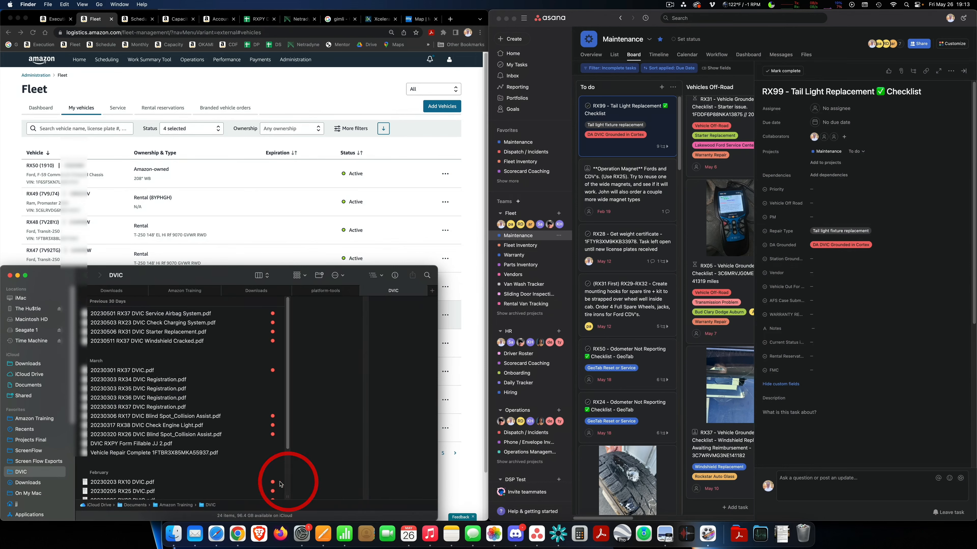
Open 20230506 RX31 DVIC Starter Replacement.pdf in Preview, move its window over the Asana task and turn on form filling
click(178, 335)
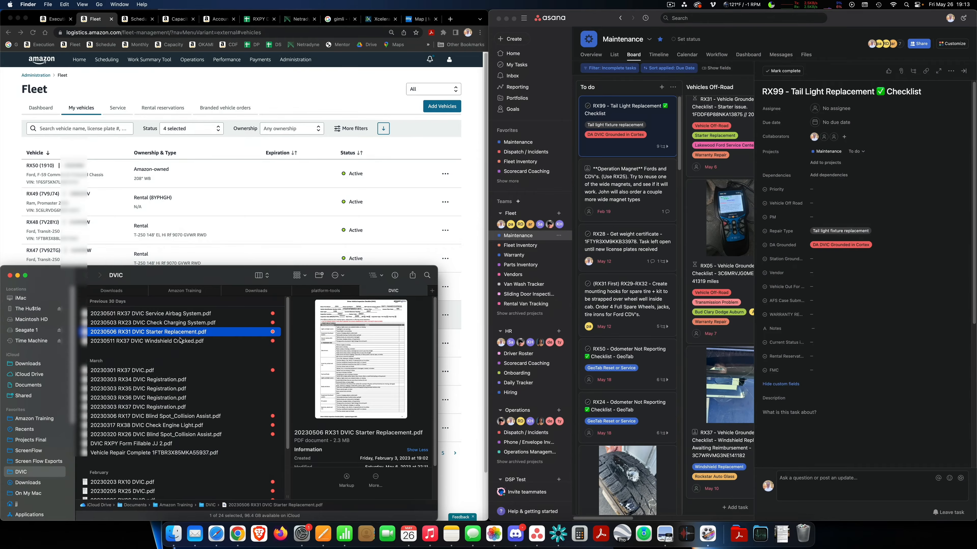
double_click(181, 333)
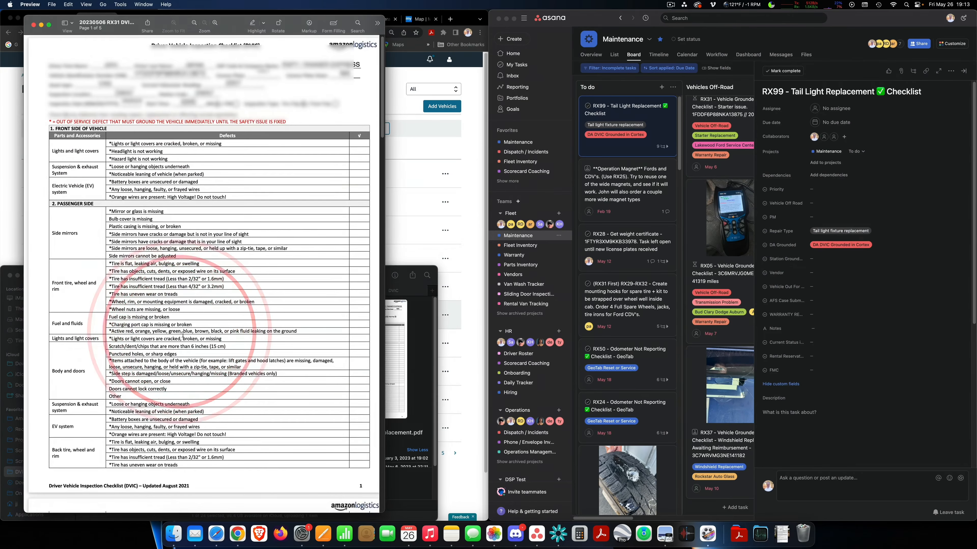
drag(232, 24, 617, 32)
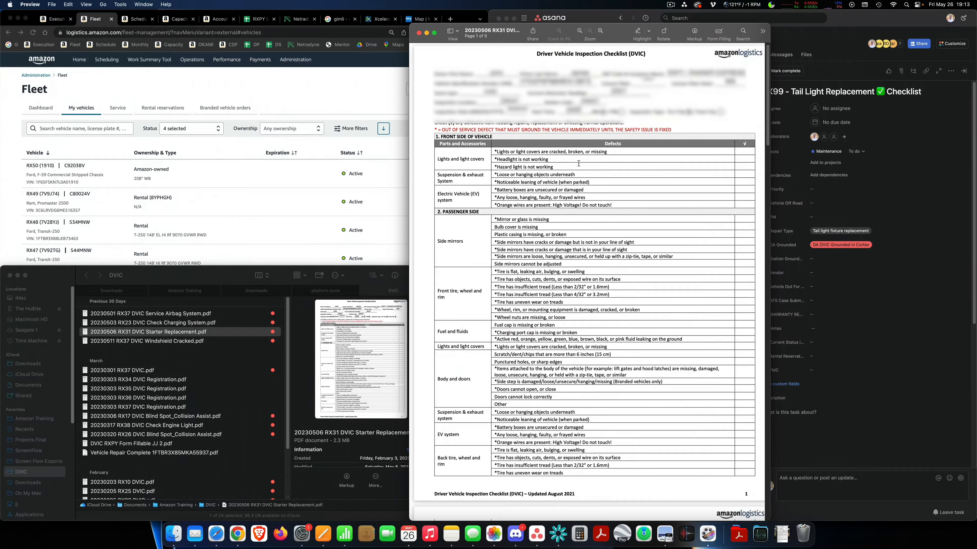
click(667, 59)
click(719, 31)
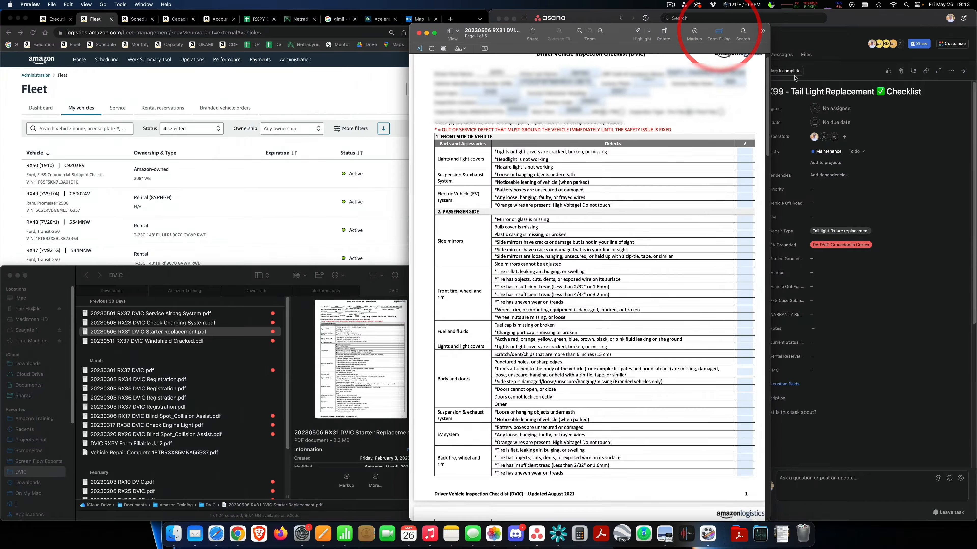
Examine the DVIC checklist's defect boxes and the supplemental page's Date and VIN fields, and close the document
scroll(688, 166, down, 15)
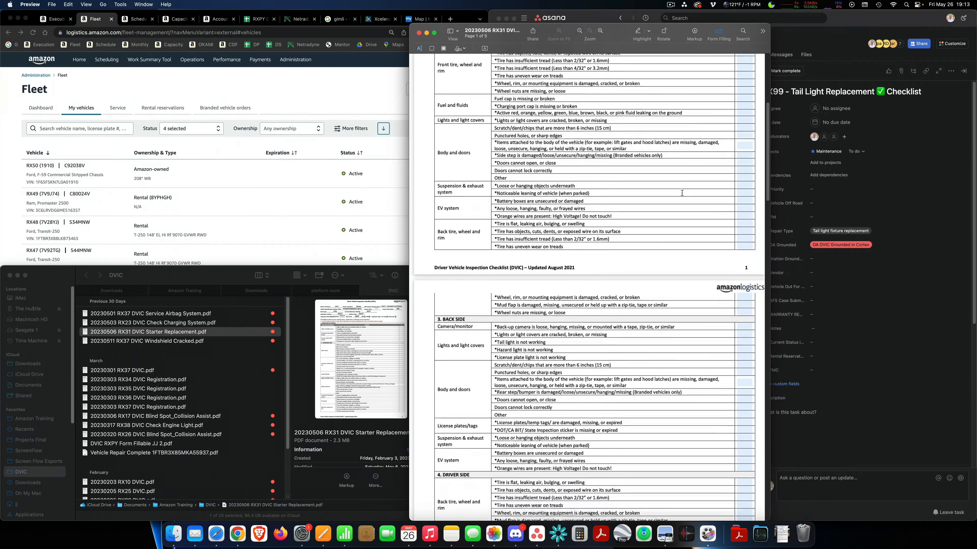
scroll(696, 236, down, 5)
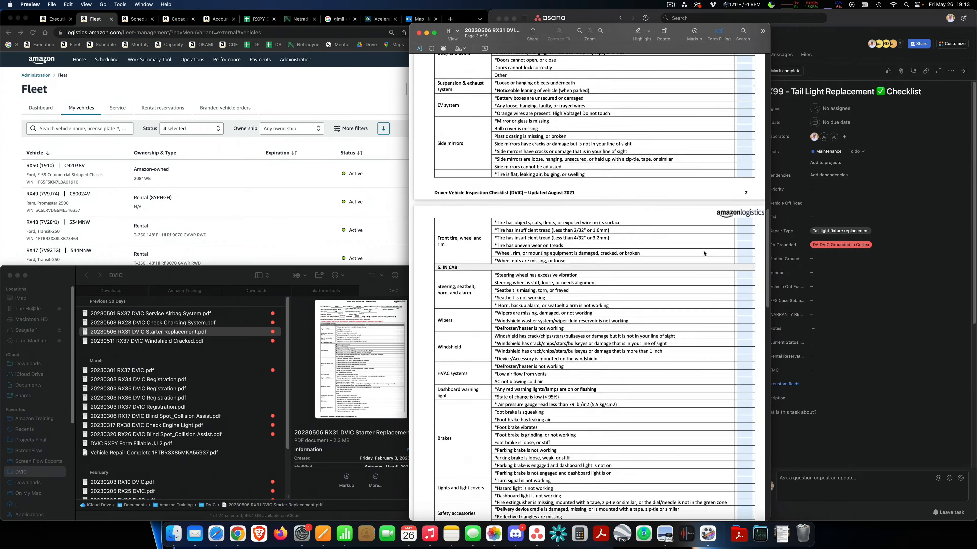
click(744, 261)
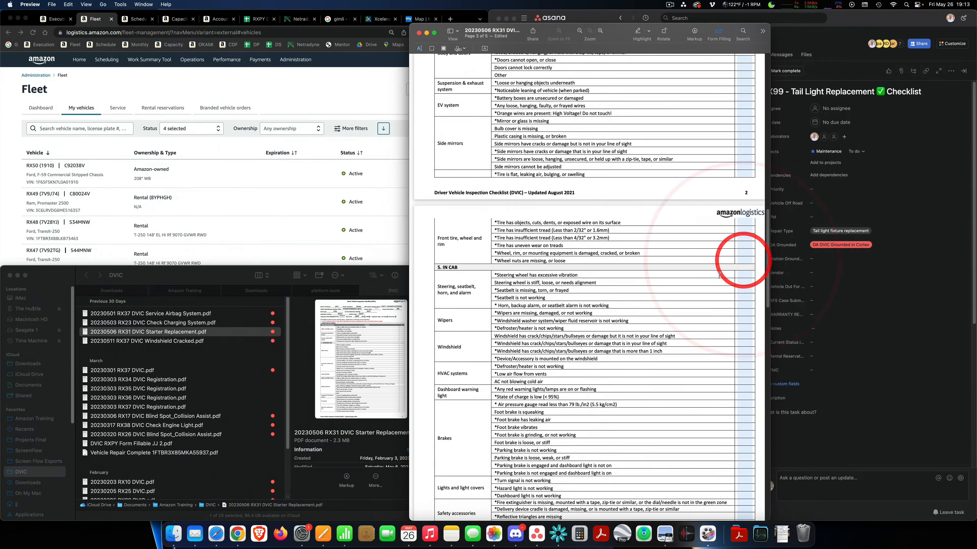
scroll(609, 308, down, 10)
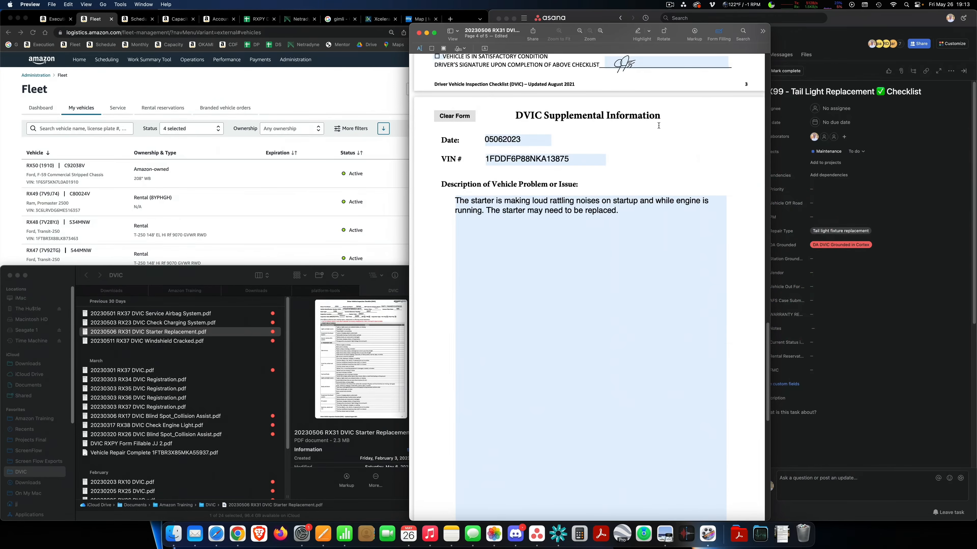
click(528, 141)
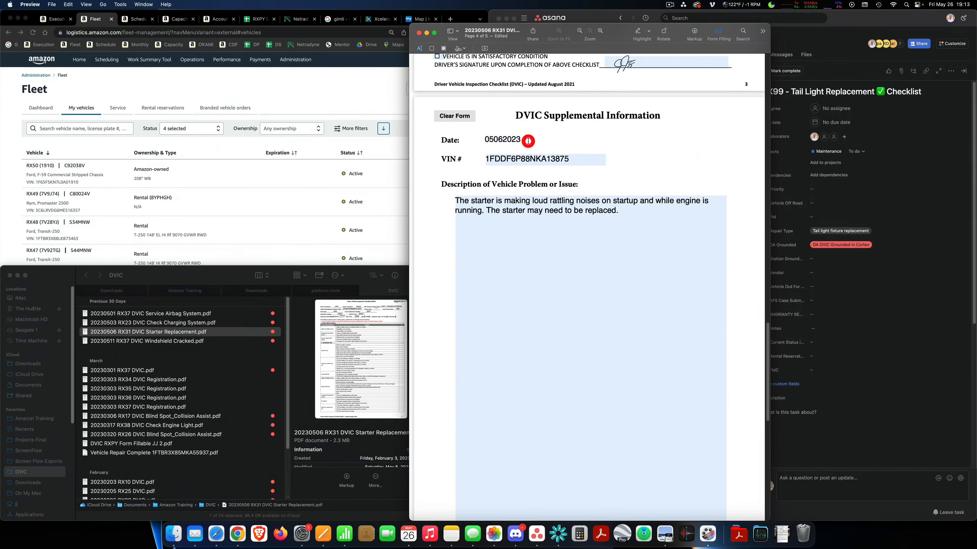
click(535, 161)
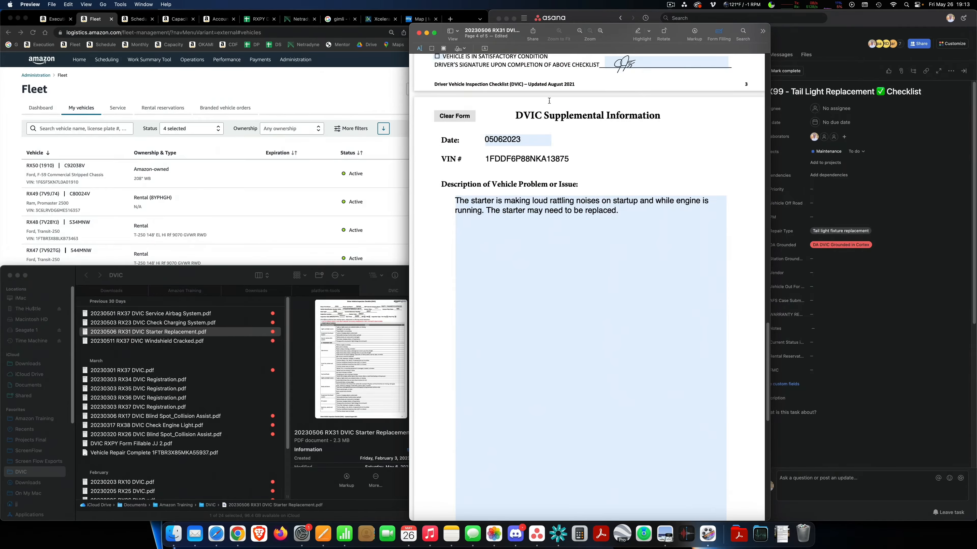
click(419, 33)
Switch to the Fleet page in Chrome, search the vehicles for "rx18" and open RX18's details
click(93, 128)
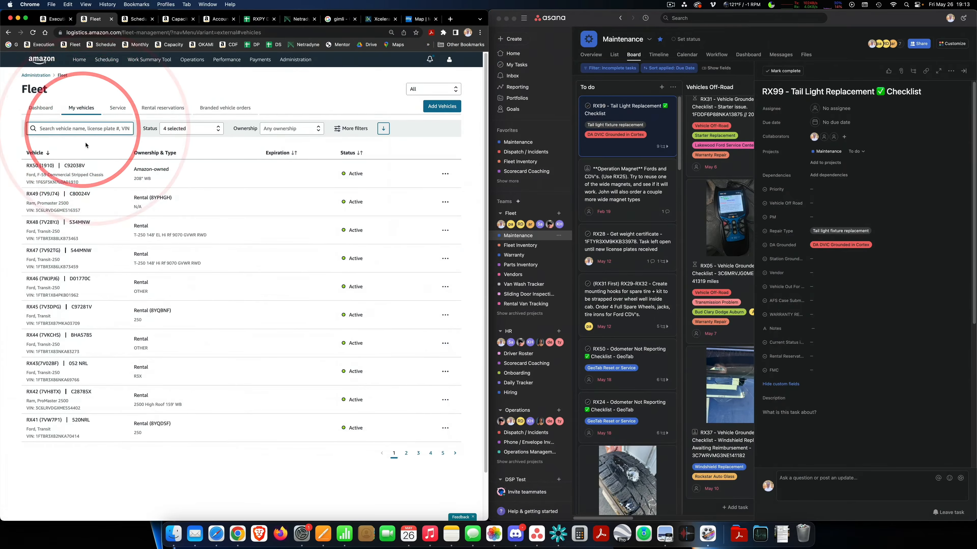
text(rx18)
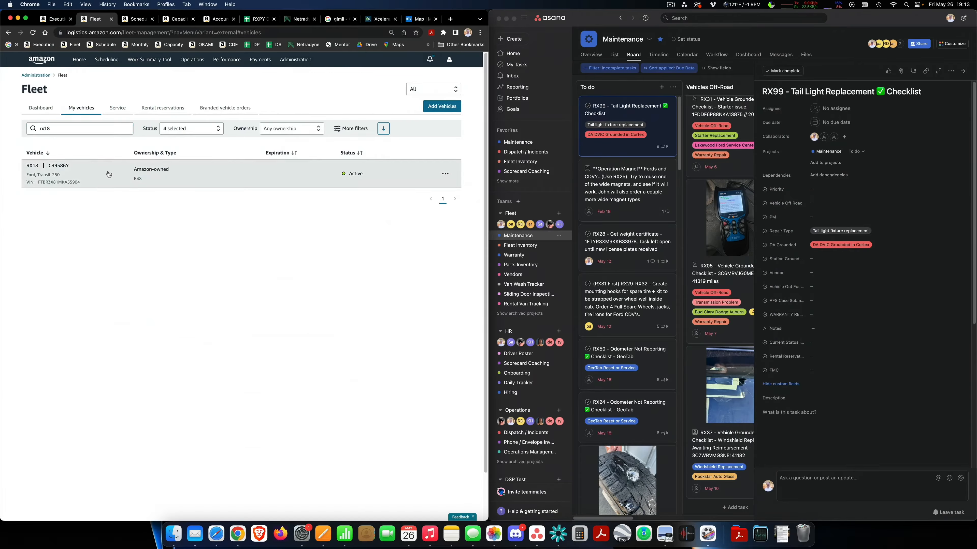
click(106, 174)
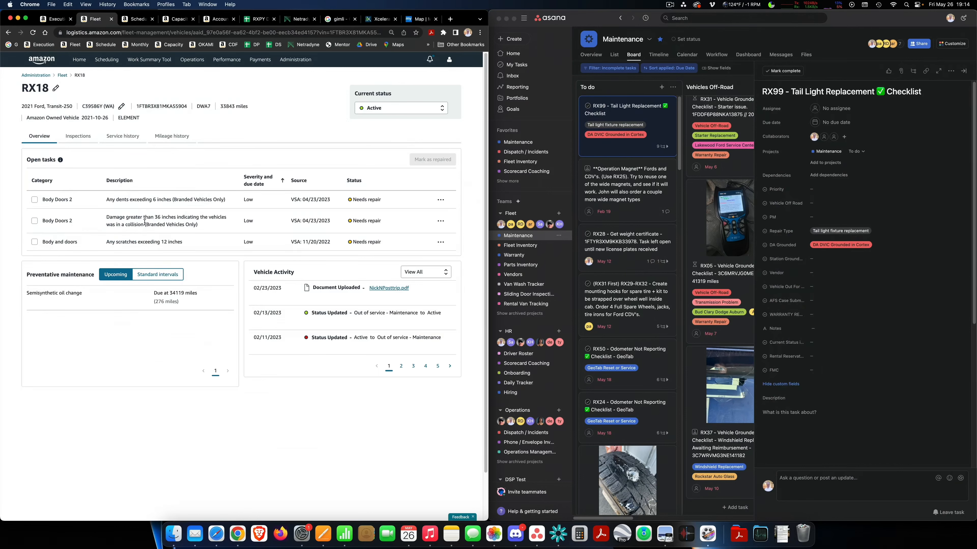
Review the Mark as repaired form for RX18's dents-exceeding-6-inches task, cancel it, and check the vehicle's Current status choices
click(34, 200)
click(441, 200)
click(425, 212)
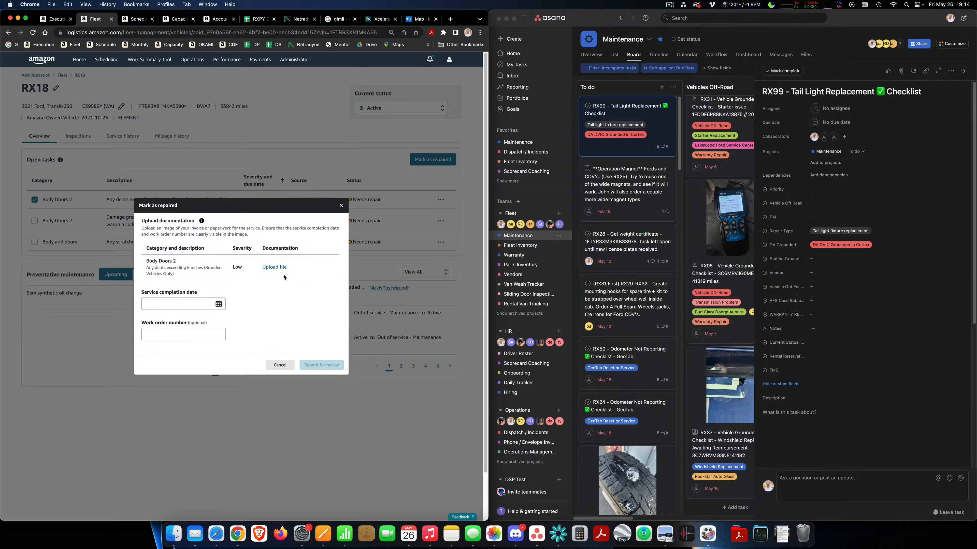
click(219, 303)
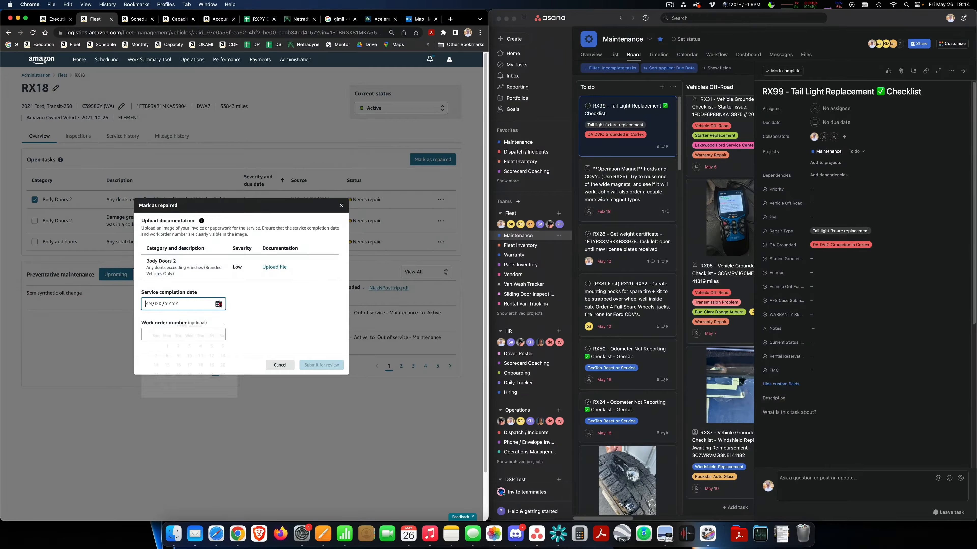
click(279, 366)
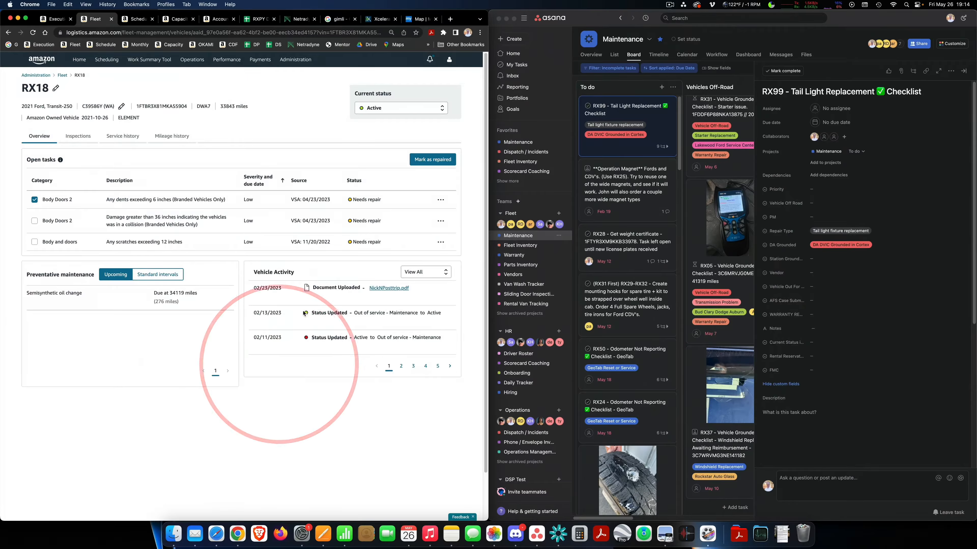
click(369, 112)
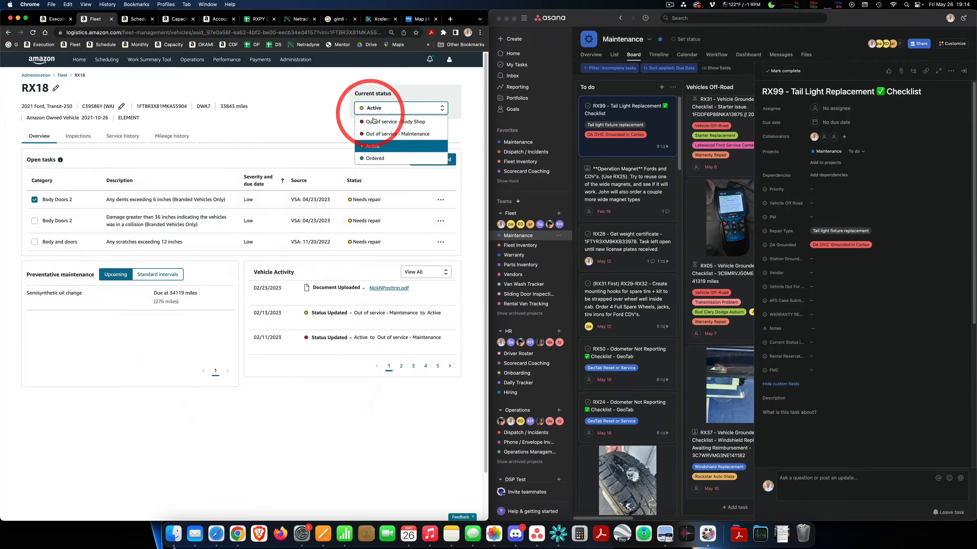
click(300, 126)
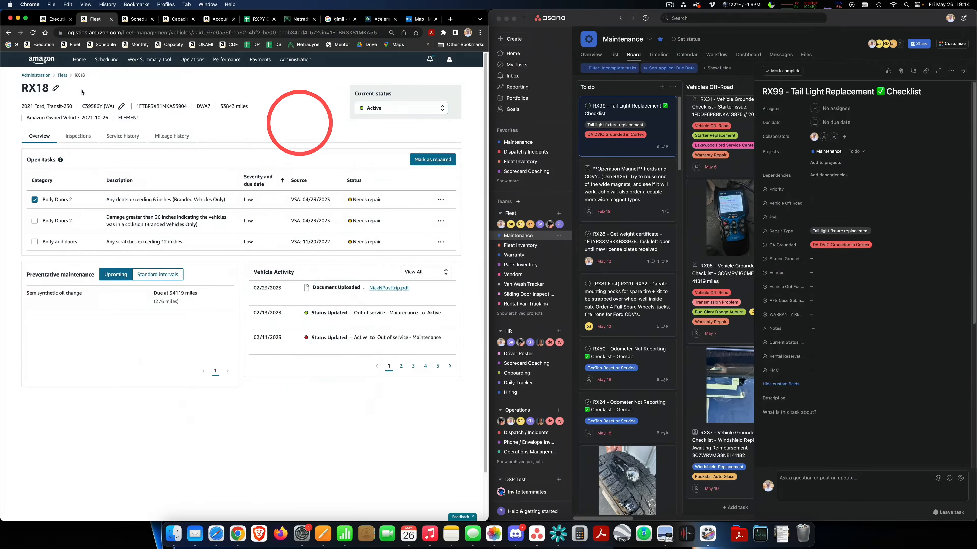
Return to the fleet list, open RX02, highlight its GROUNDED label and switch back to the RX99 task in Asana
click(60, 75)
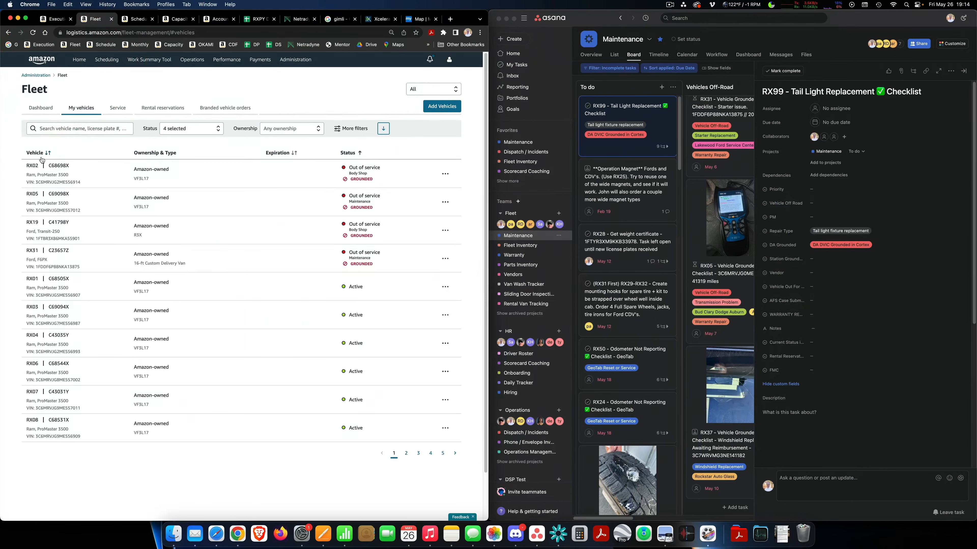
click(95, 179)
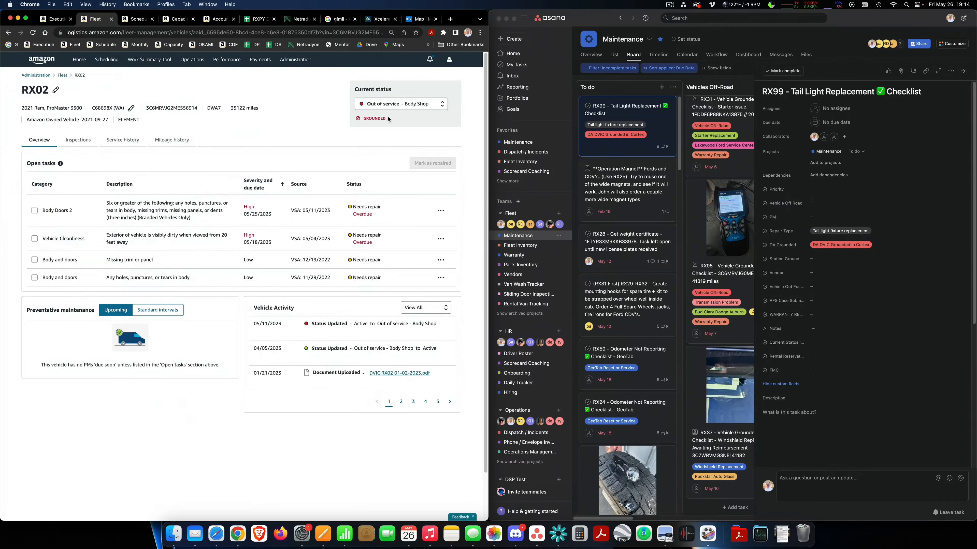
drag(361, 119, 389, 119)
click(850, 278)
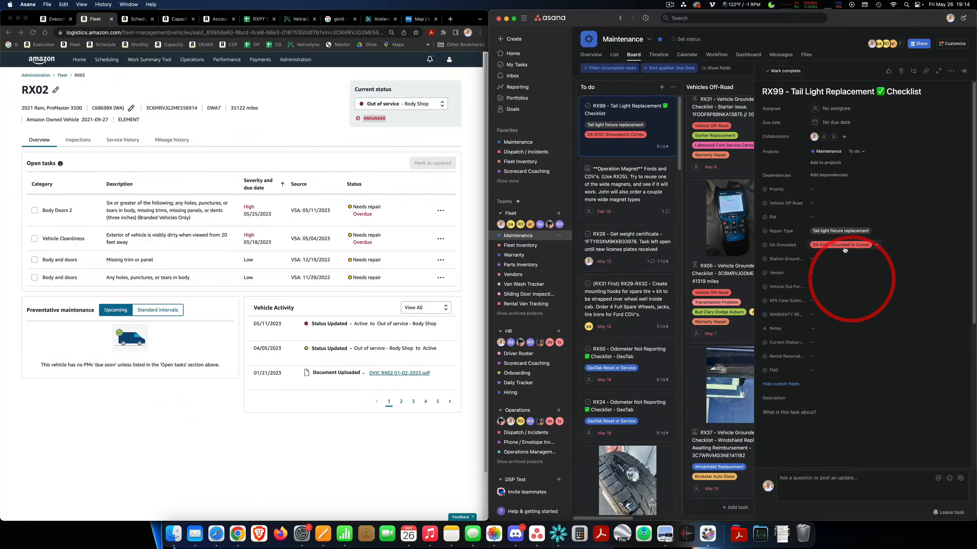